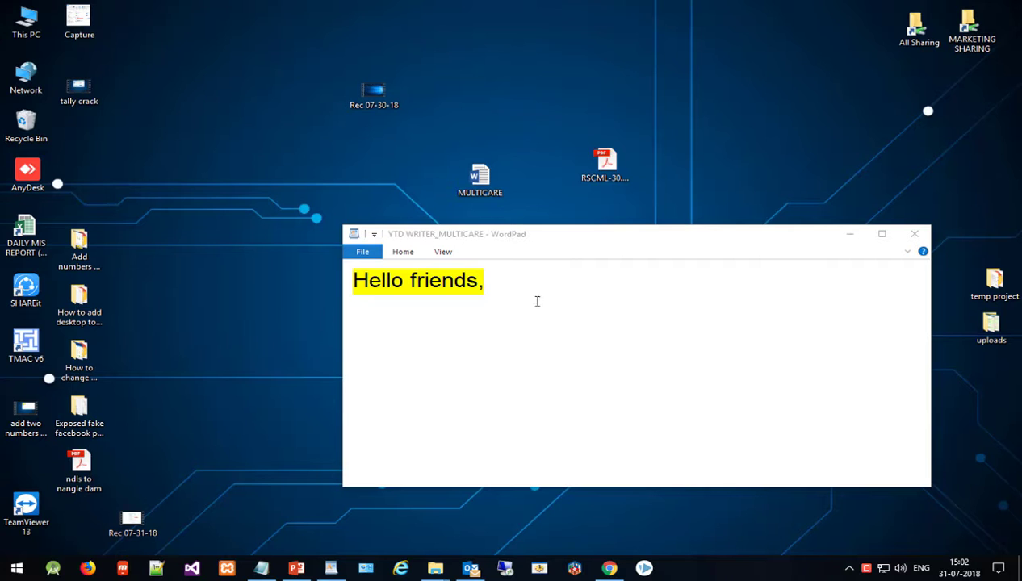
# Step: Write the WordPad intro on making portrait and landscape pages in one document, ending 'let's see how to do it....'
pyautogui.click(519, 292)
pyautogui.write('today i')
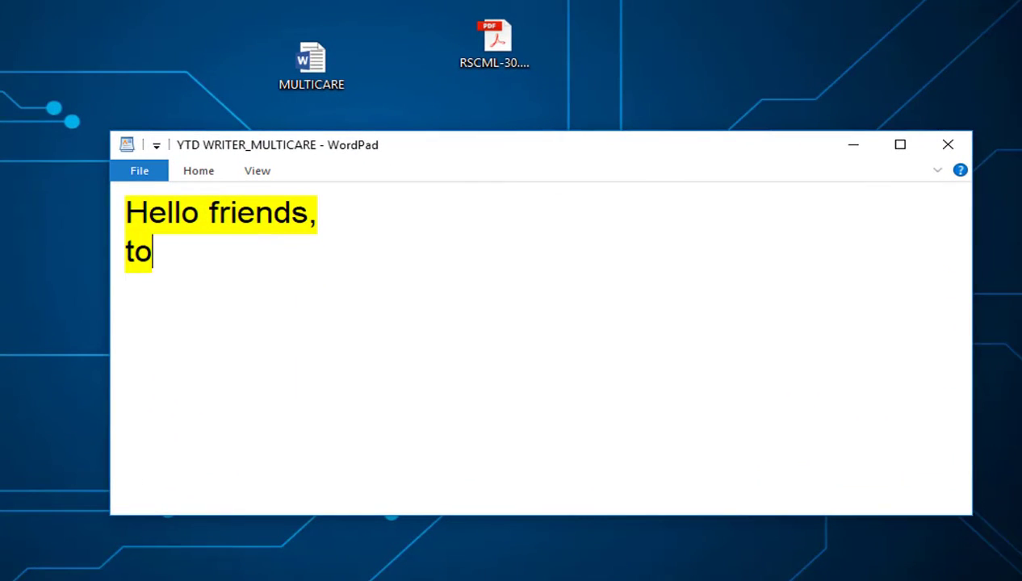
pyautogui.write('n this video w')
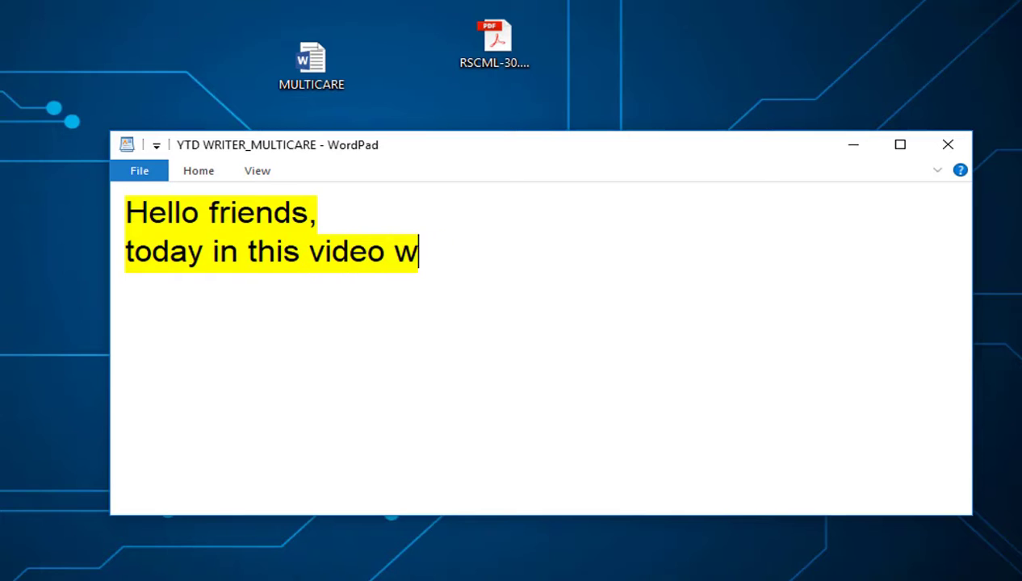
pyautogui.write('e will learn ')
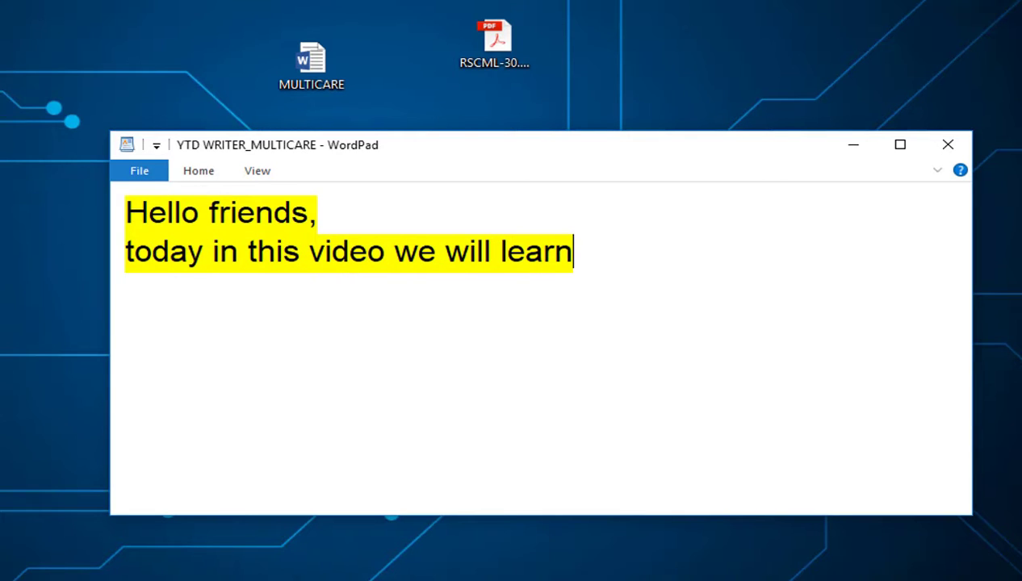
pyautogui.write('how to make ')
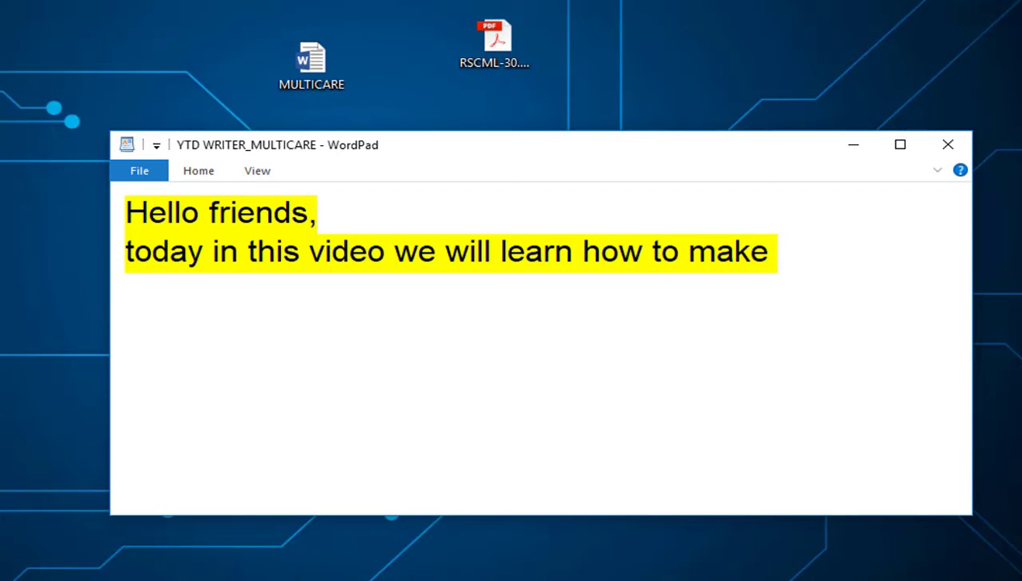
pyautogui.write('page portrai')
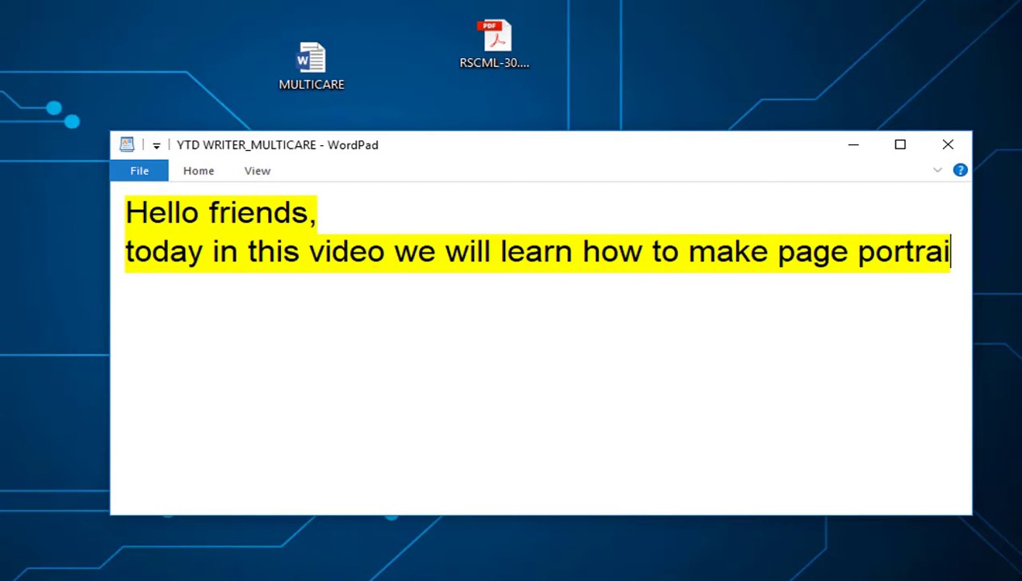
pyautogui.write('t and landscape in ')
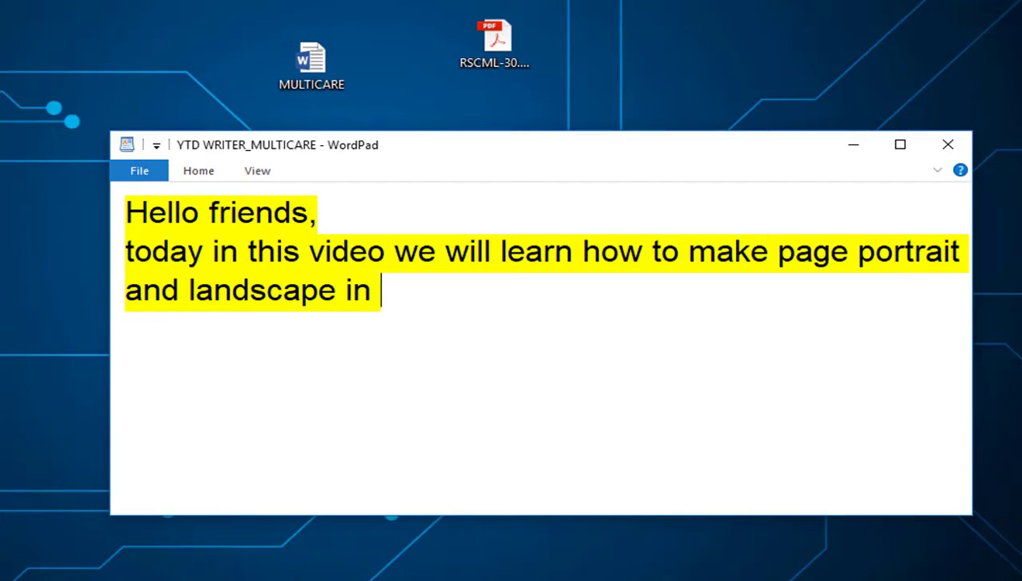
pyautogui.write("same documents  let's see ")
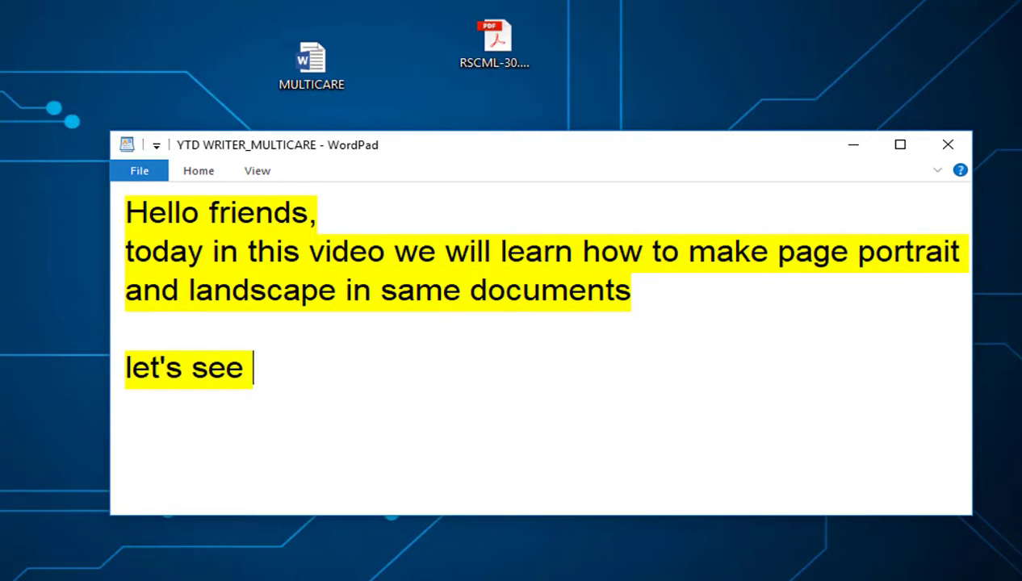
pyautogui.write('how to do it....')
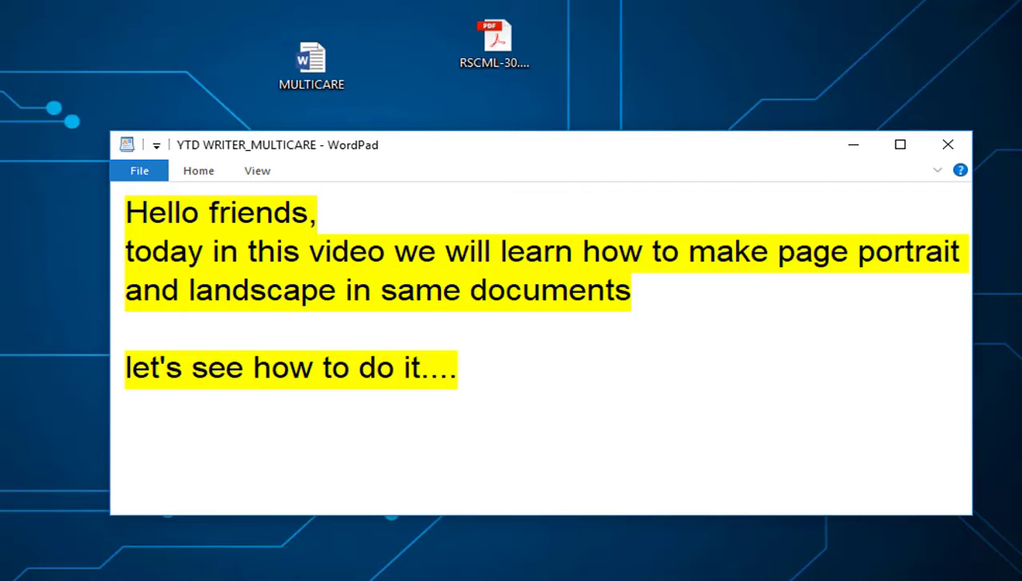
pyautogui.press('Return')
pyautogui.press('Return')
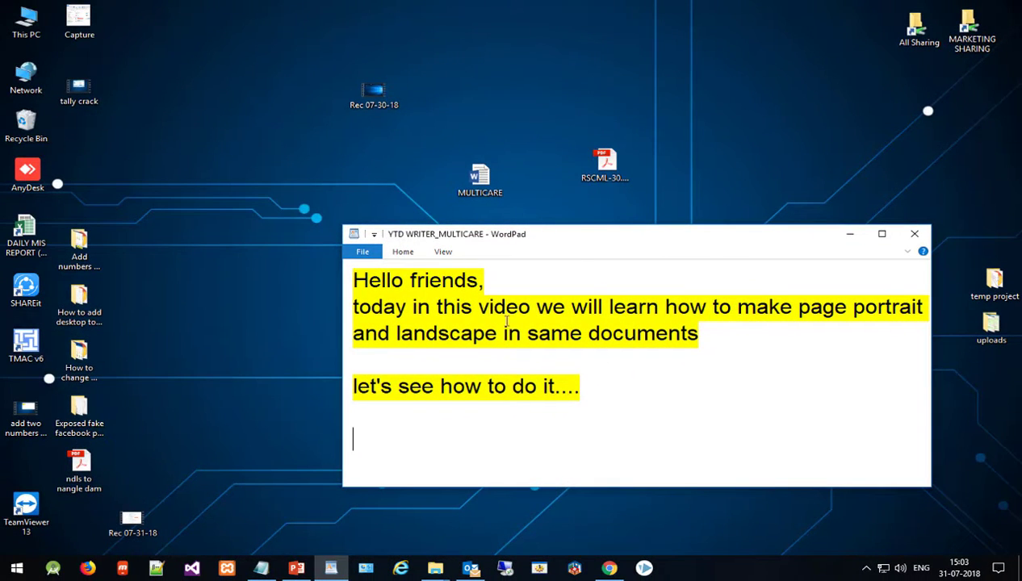
# Step: Open the MULTICARE document from the desktop in Word
pyautogui.click(484, 187)
pyautogui.moveTo(481, 113); pyautogui.dragTo(485, 106)
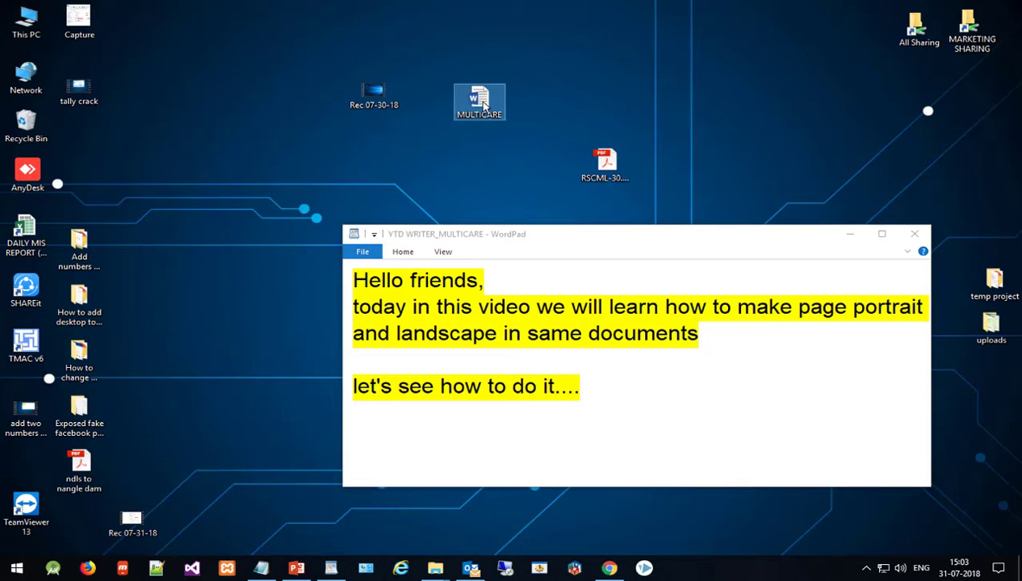
pyautogui.doubleClick(485, 106)
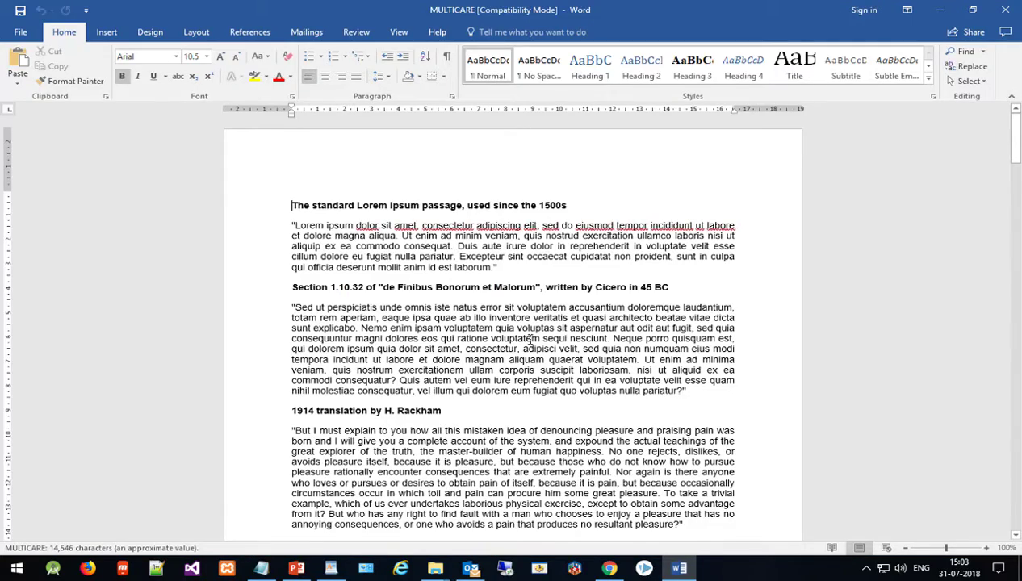
# Step: Scroll through MULTICARE's five pages of Lorem Ipsum text, placing the cursor on page 2
pyautogui.scroll(-10, 531, 344)
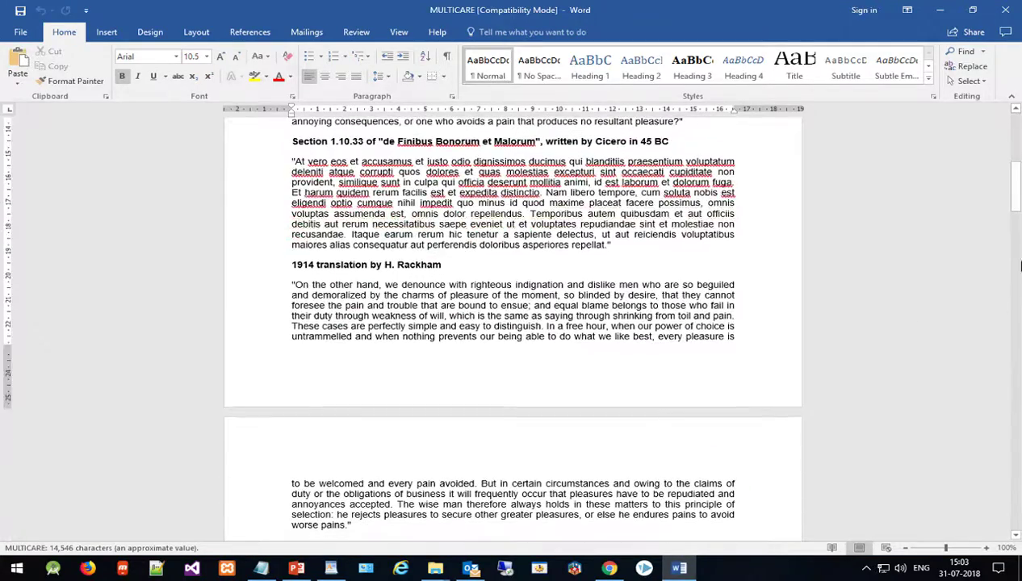
pyautogui.moveTo(1019, 197)
pyautogui.mouseDown()
pyautogui.moveTo(1019, 485)
pyautogui.moveTo(1017, 143)
pyautogui.moveTo(1019, 396)
pyautogui.mouseUp()
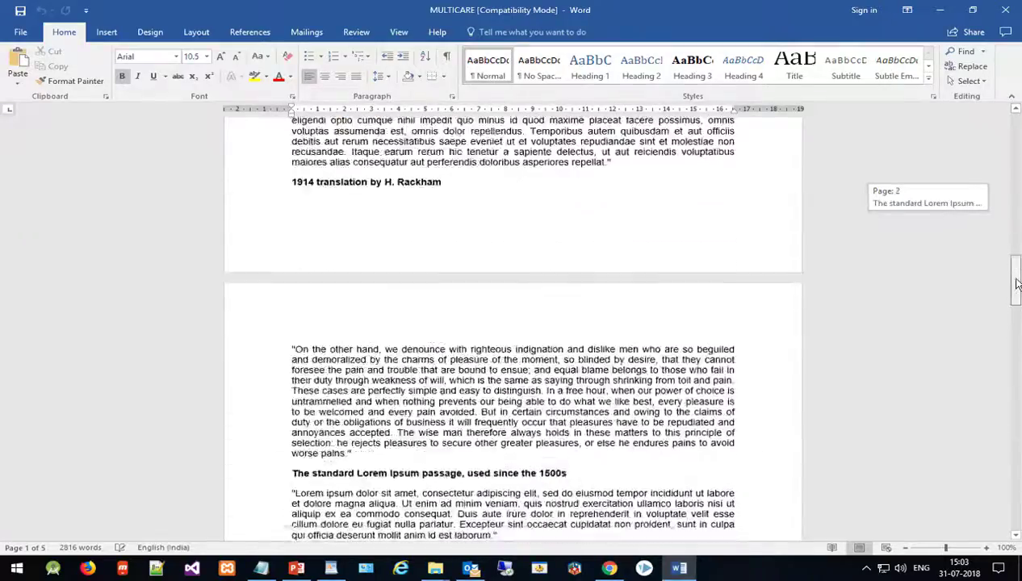
pyautogui.moveTo(1019, 396); pyautogui.dragTo(1019, 275)
pyautogui.click(530, 284)
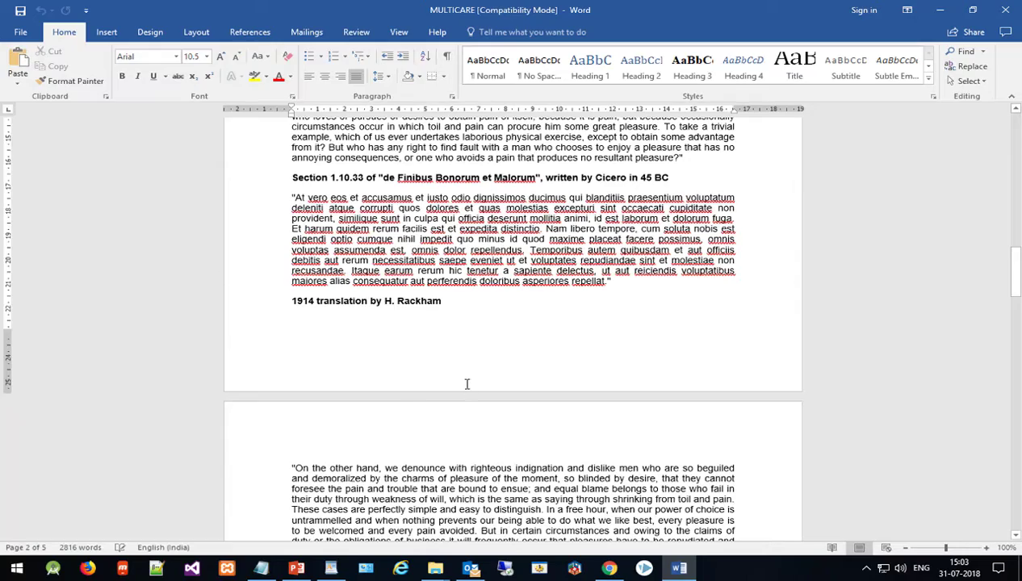
pyautogui.scroll(5, 467, 385)
pyautogui.scroll(3, 467, 384)
pyautogui.scroll(1, 467, 384)
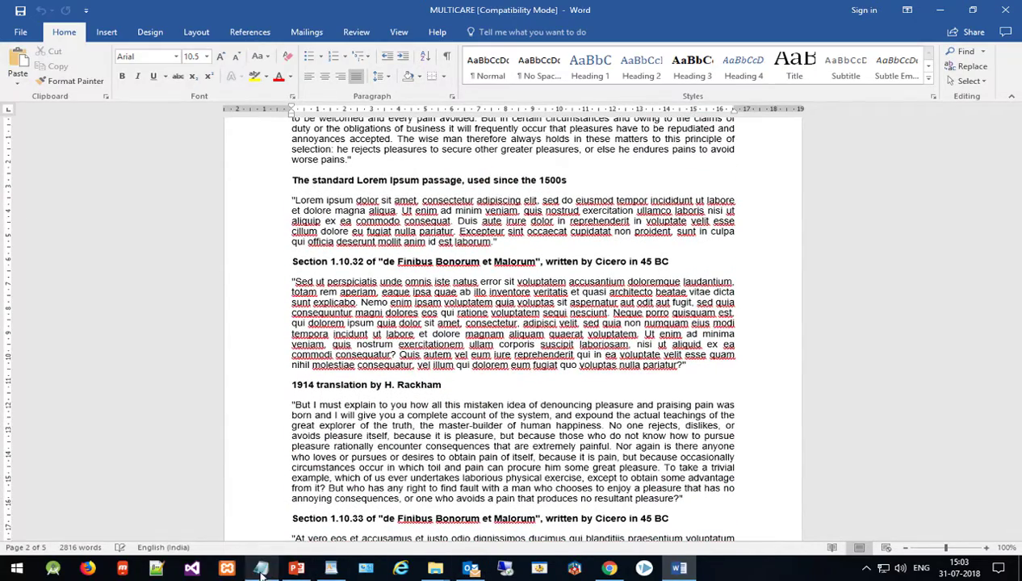
# Step: Add the WordPad note 'i want to make landscape this page only..' and 'see...', then return to Word
pyautogui.click(331, 570)
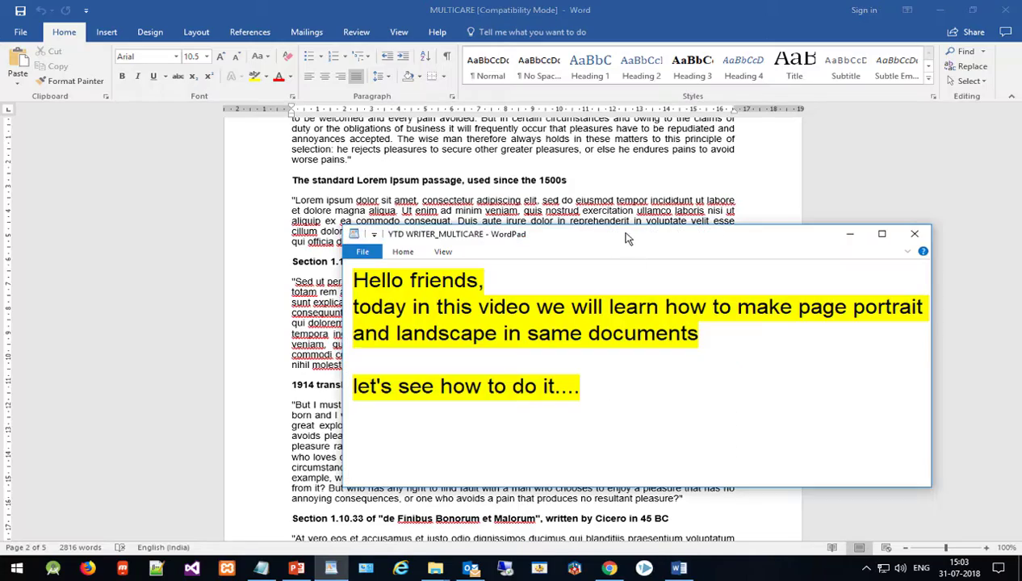
pyautogui.moveTo(627, 238); pyautogui.dragTo(760, 205)
pyautogui.write('i w')
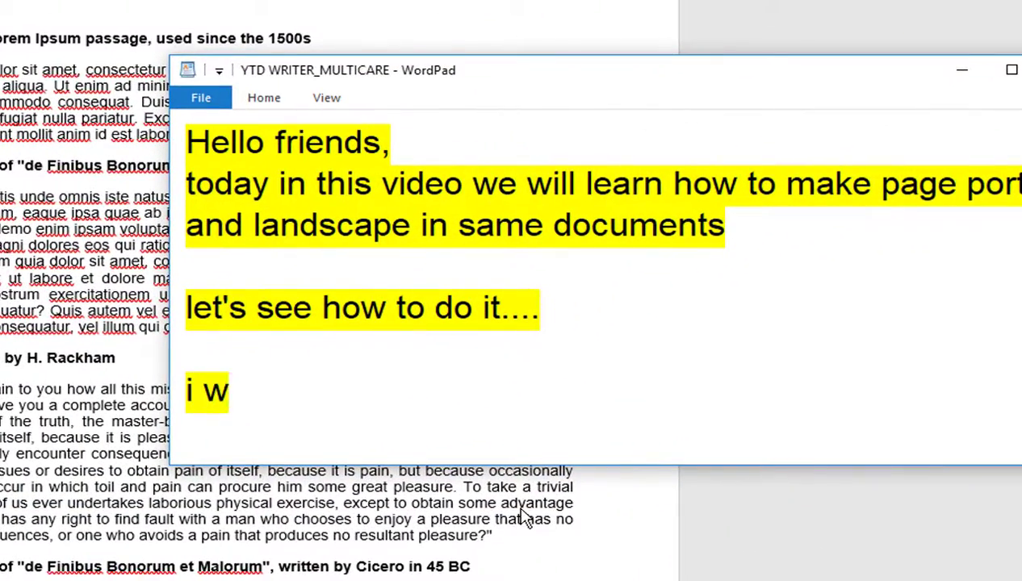
pyautogui.write('ant to make landscape ')
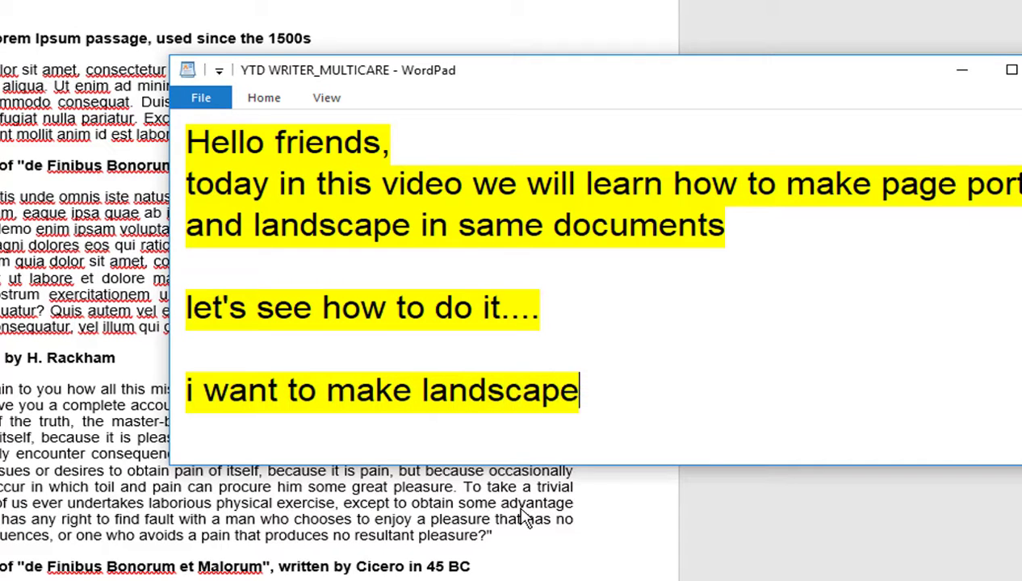
pyautogui.write('this page o')
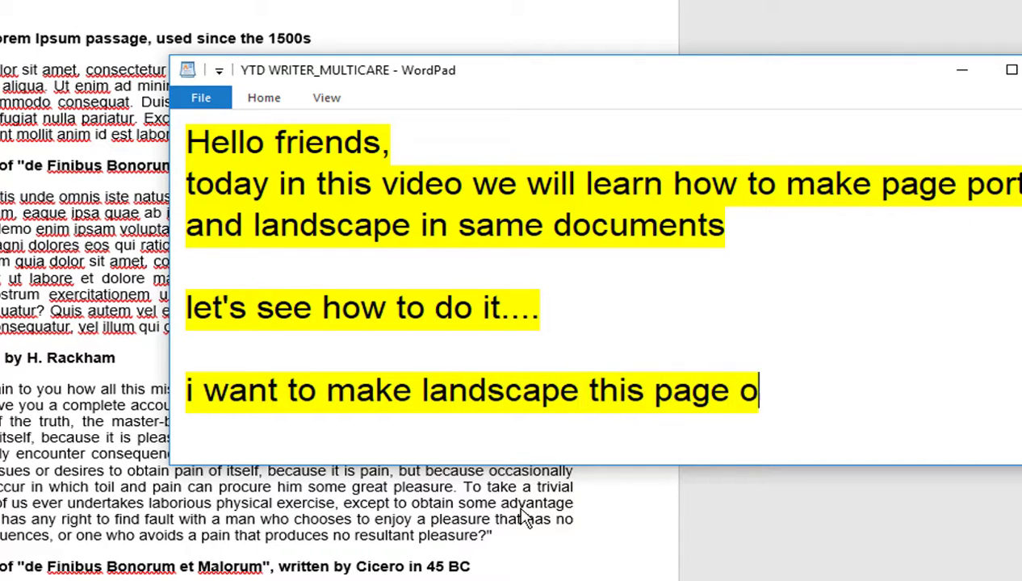
pyautogui.press('Return')
pyautogui.press('Return')
pyautogui.press('Return')
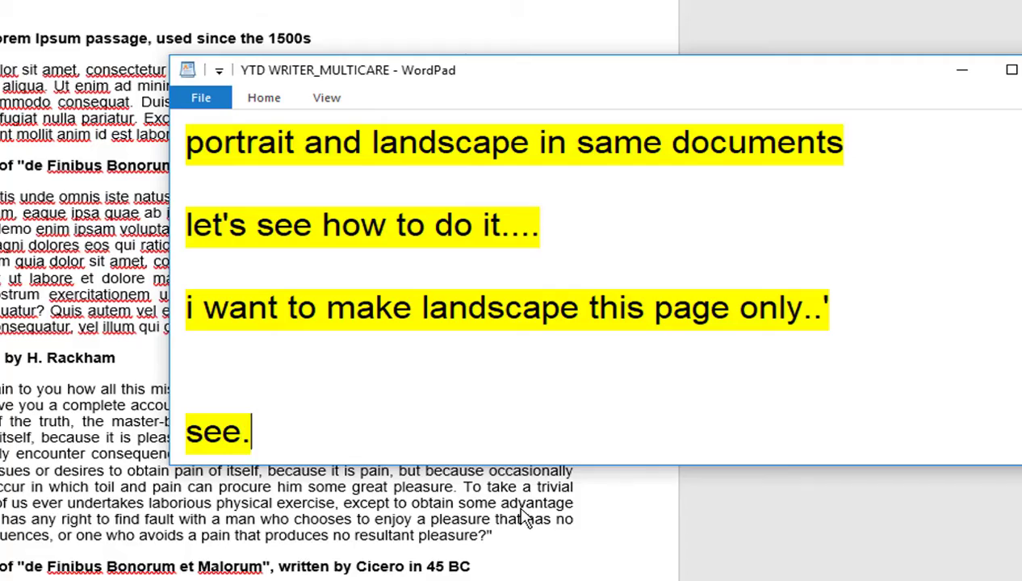
pyautogui.write('..')
pyautogui.hotkey('alt', 'Tab')
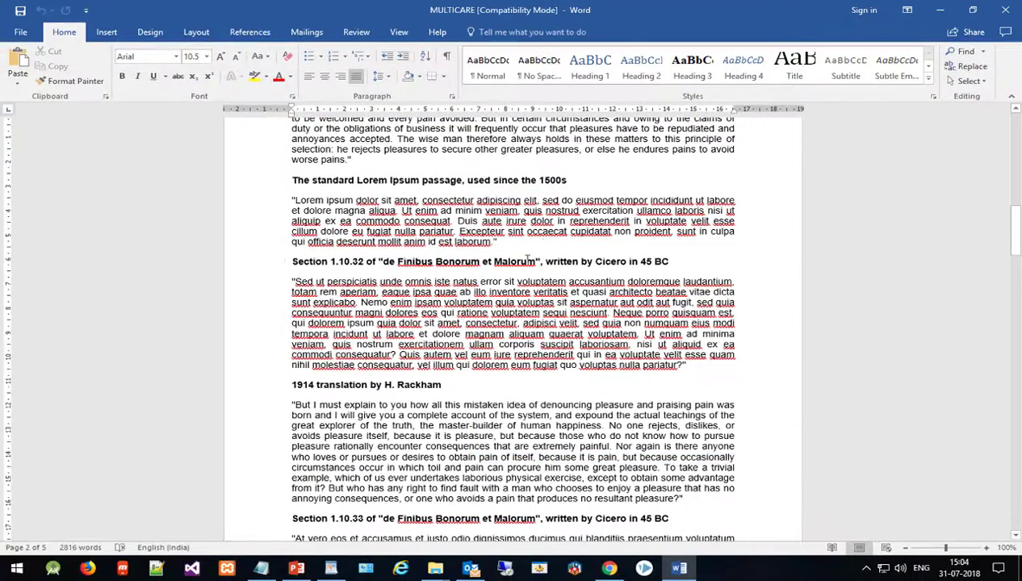
# Step: Show the Layout tab's Page Setup options for the MULTICARE document
pyautogui.scroll(5, 416, 373)
pyautogui.scroll(-4, 571, 346)
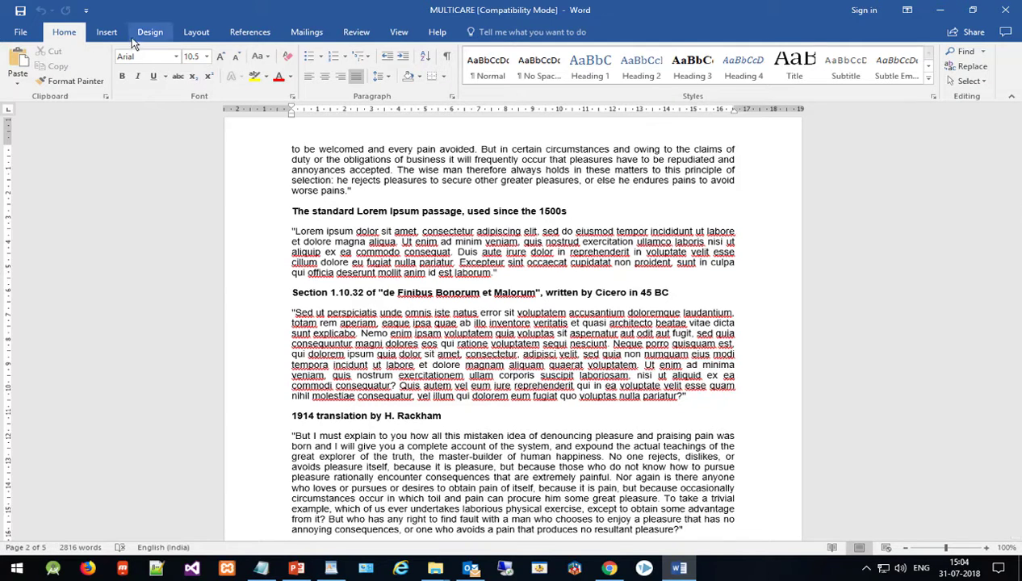
pyautogui.click(198, 33)
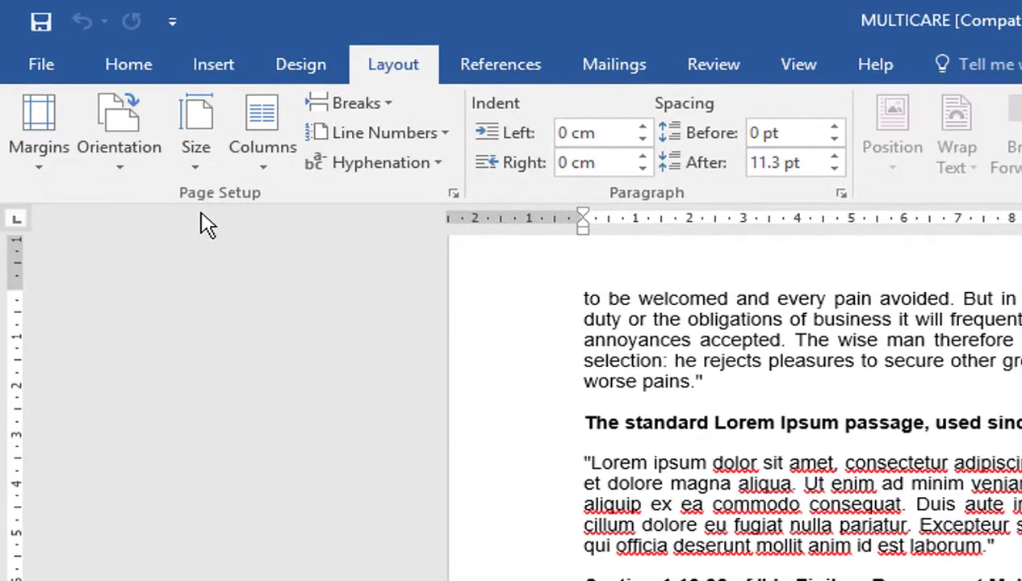
pyautogui.moveTo(6, 79)
pyautogui.mouseDown()
pyautogui.moveTo(496, 212)
pyautogui.moveTo(476, 215)
pyautogui.mouseUp()
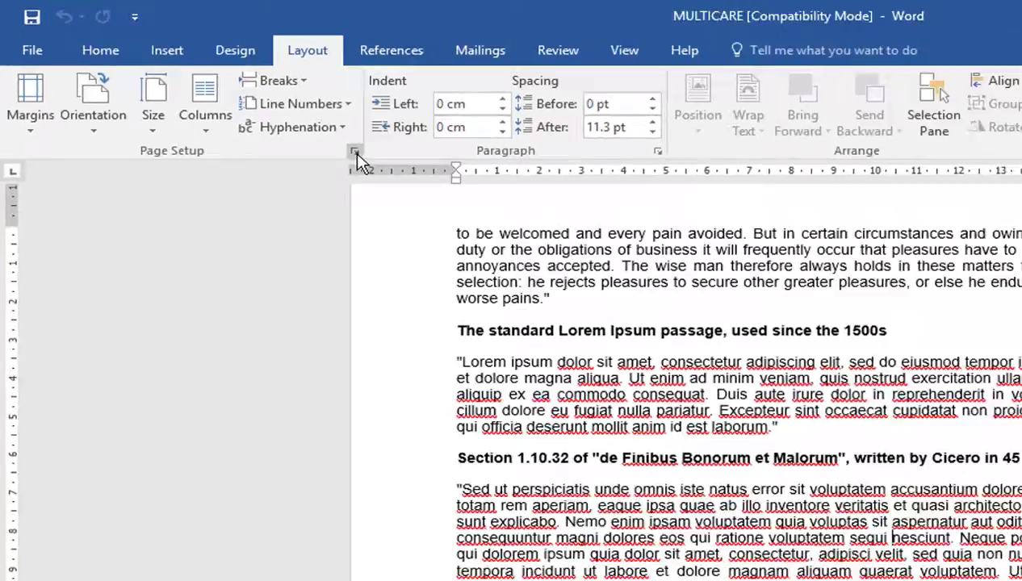
# Step: In Page Setup, apply Landscape orientation to 'This point forward' and confirm
pyautogui.click(454, 197)
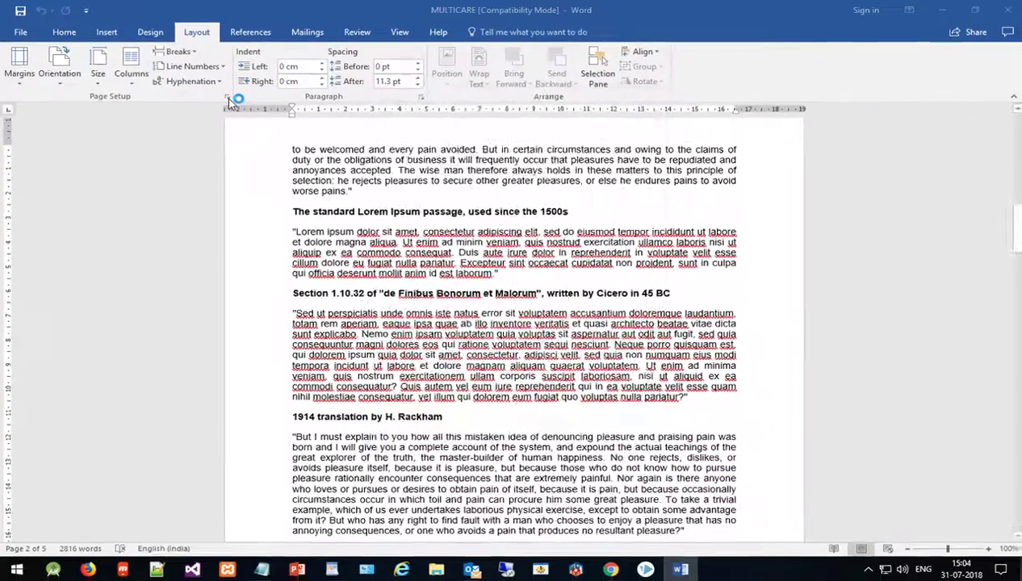
pyautogui.moveTo(500, 108); pyautogui.dragTo(848, 149)
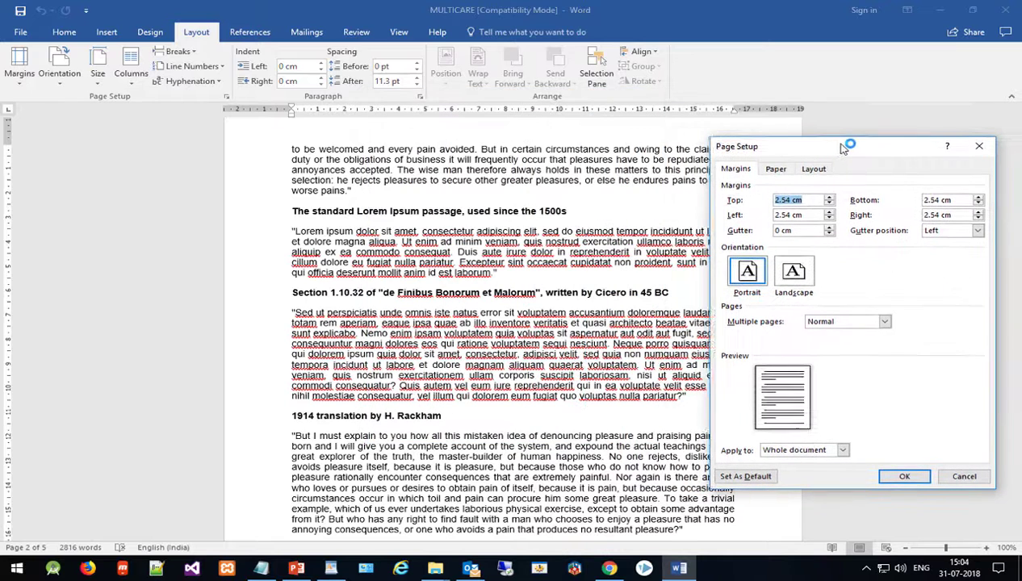
pyautogui.click(808, 270)
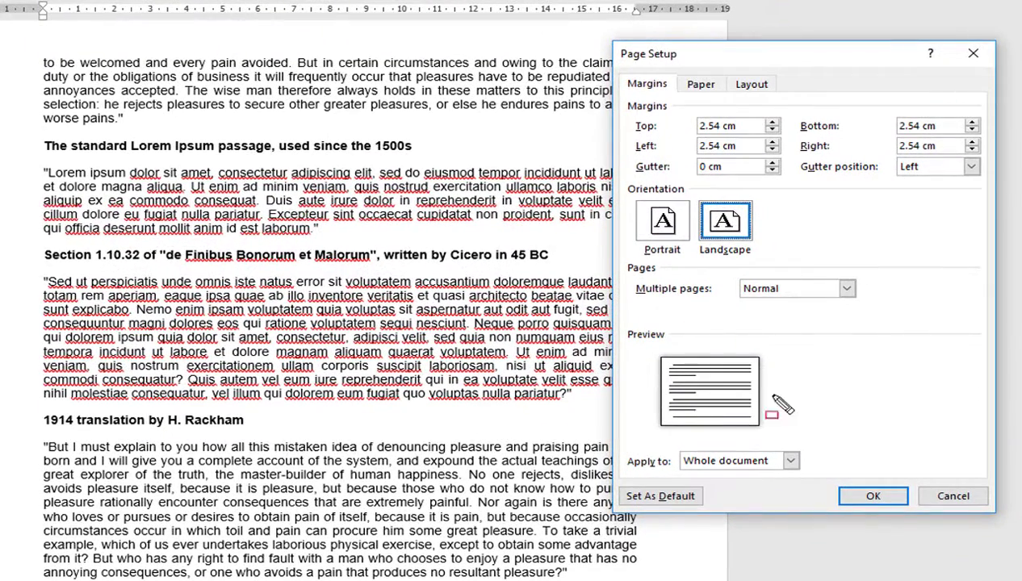
pyautogui.moveTo(650, 431); pyautogui.dragTo(856, 478)
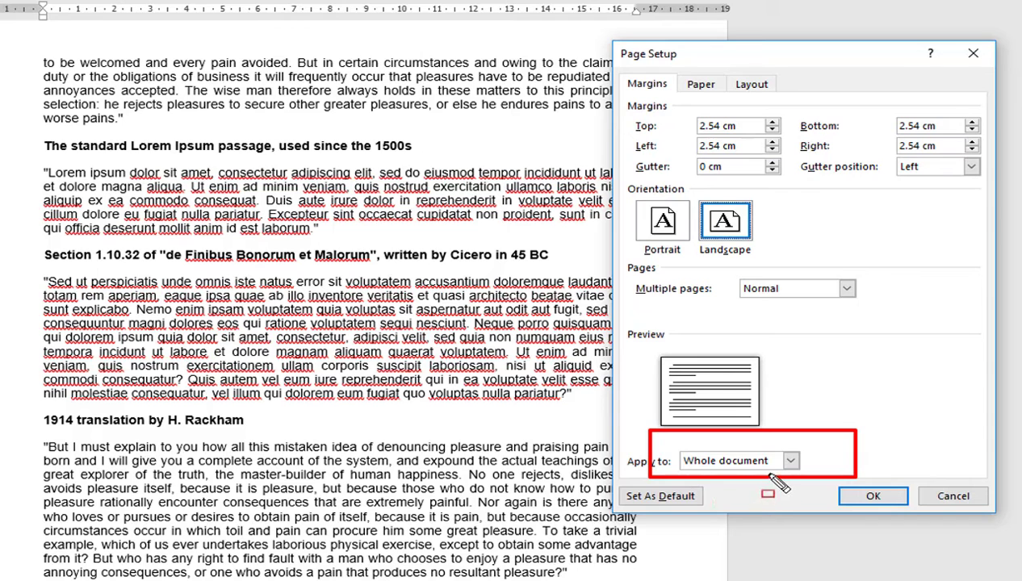
pyautogui.click(792, 461)
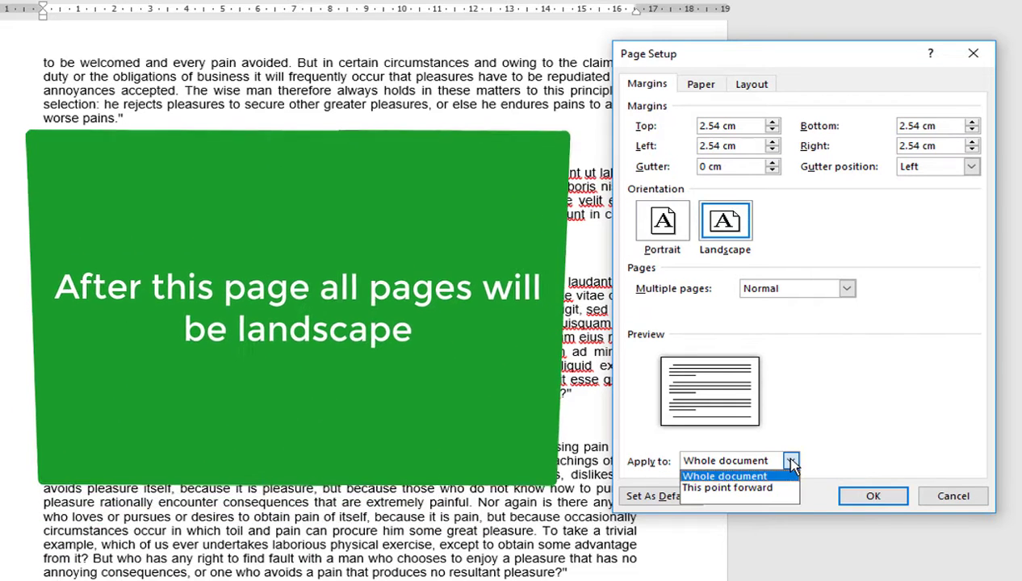
pyautogui.click(750, 490)
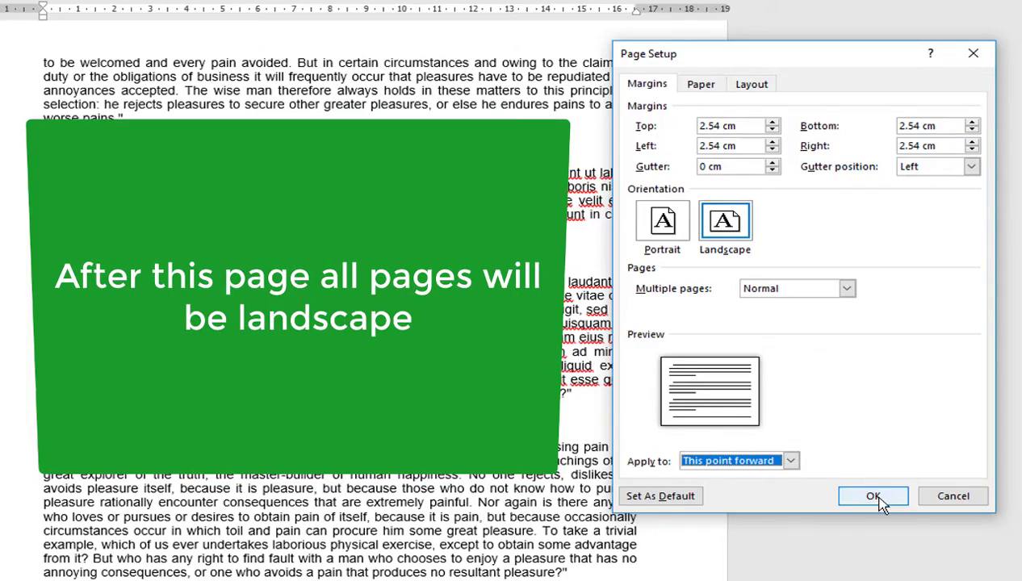
pyautogui.click(875, 496)
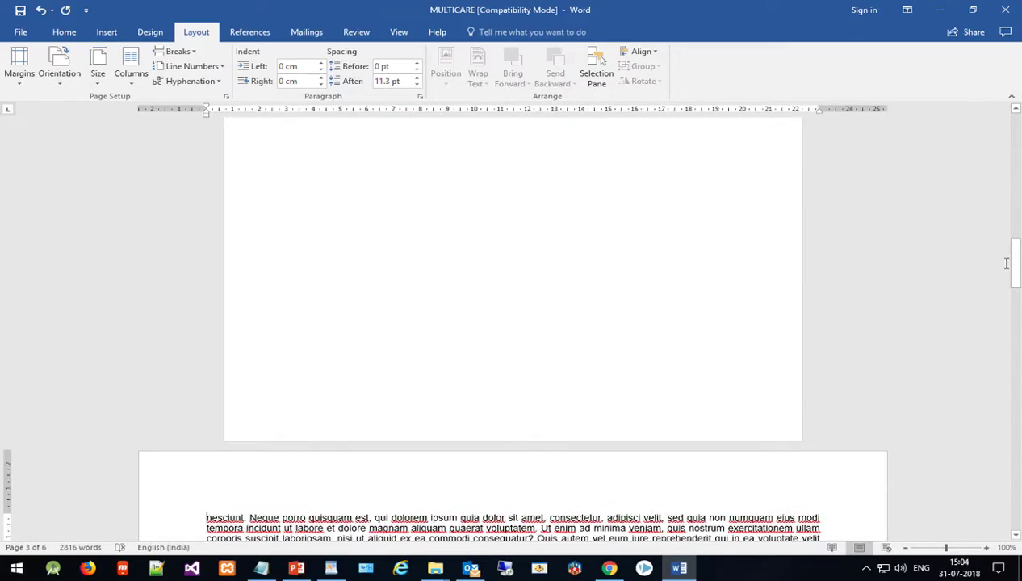
# Step: Review the new wide landscape pages, then bring the WordPad notes to the front
pyautogui.moveTo(1018, 267)
pyautogui.mouseDown()
pyautogui.moveTo(1017, 447)
pyautogui.moveTo(990, 186)
pyautogui.mouseUp()
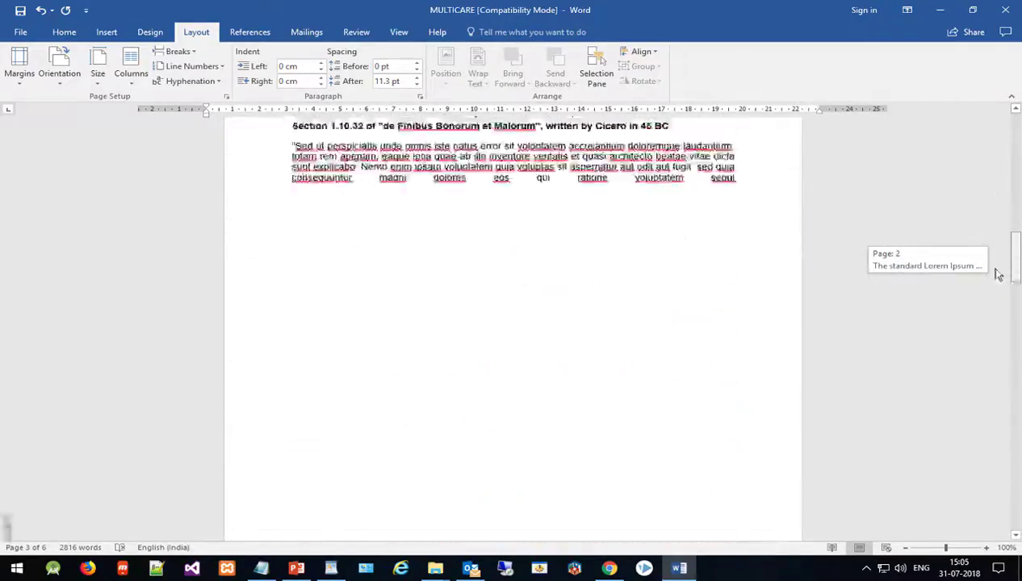
pyautogui.moveTo(990, 185)
pyautogui.mouseDown()
pyautogui.moveTo(1002, 323)
pyautogui.moveTo(1009, 279)
pyautogui.mouseUp()
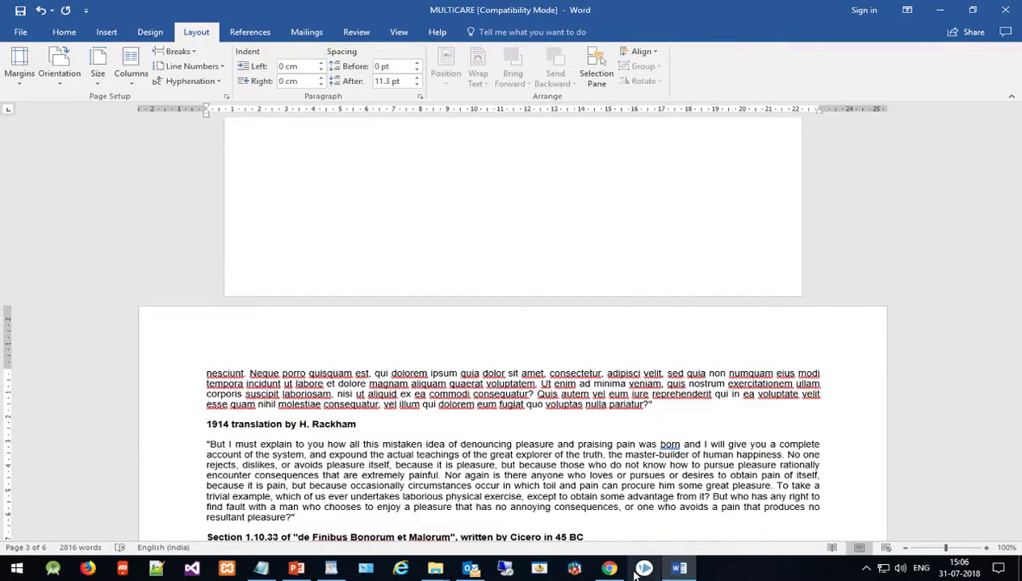
pyautogui.click(340, 573)
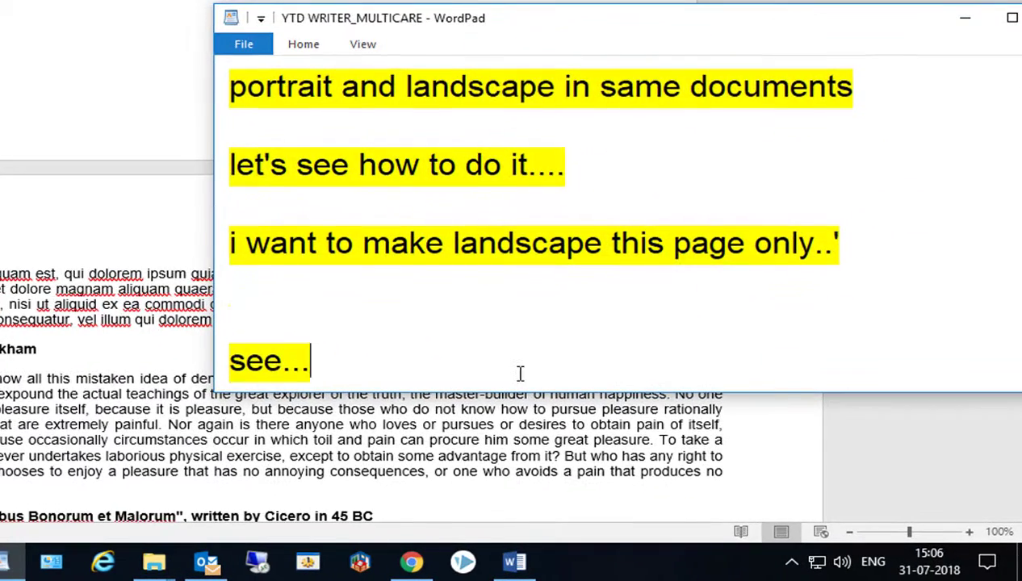
# Step: Add notes 'so this setting apply to all forwarding pages...' and 'now let's set portrait after landscap page...'
pyautogui.press('Return')
pyautogui.write('so this setting')
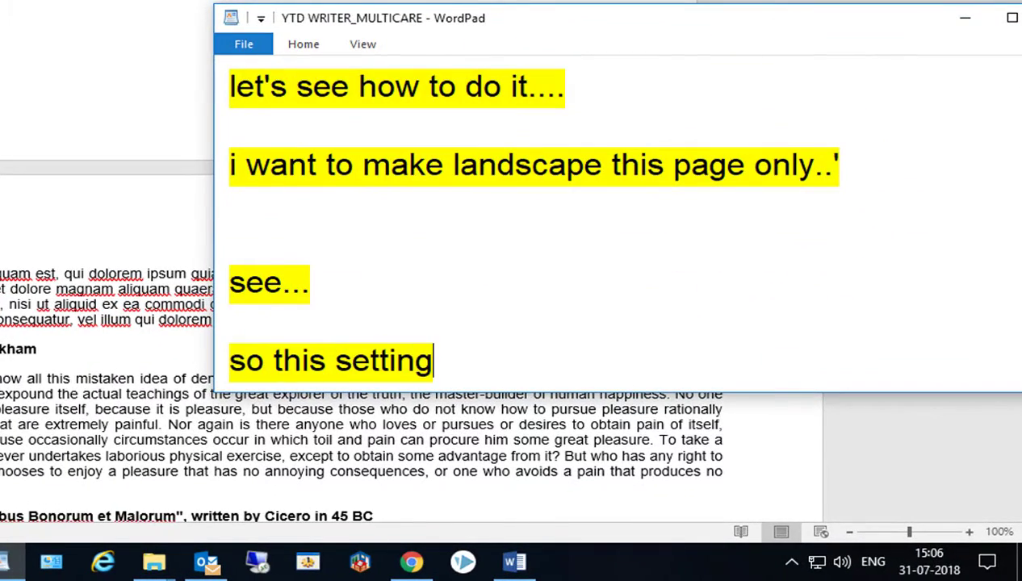
pyautogui.write(' apply to')
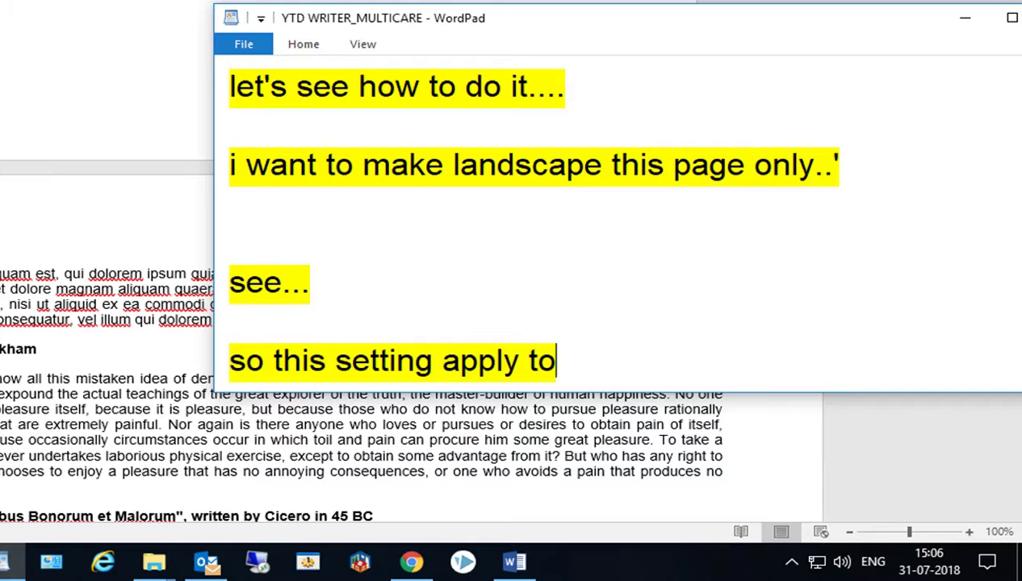
pyautogui.write(' all forwarding page')
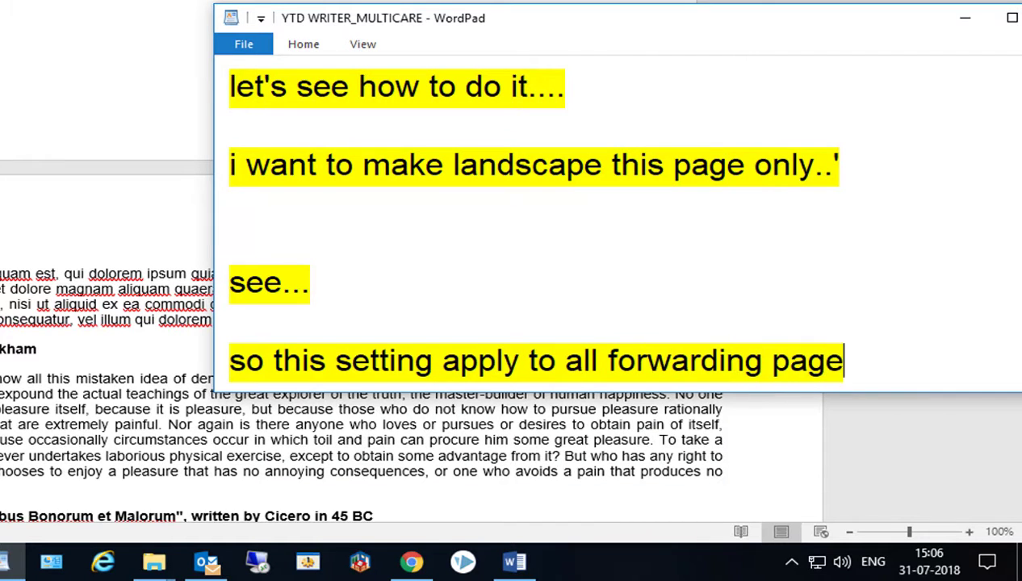
pyautogui.write('s...')
pyautogui.press('Return')
pyautogui.press('Return')
pyautogui.press('Return')
pyautogui.write("now let's set portrait")
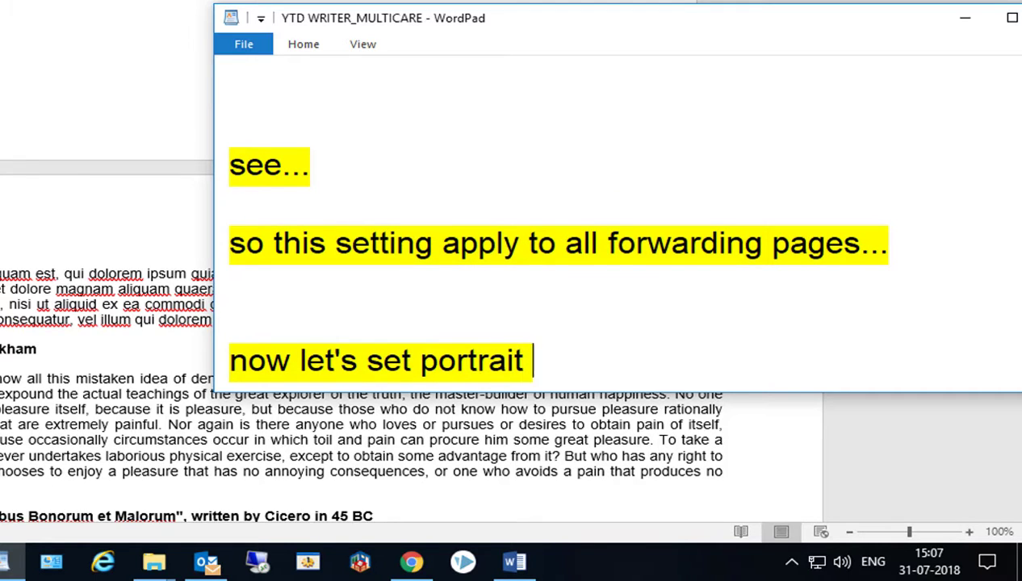
pyautogui.write('after landscap page')
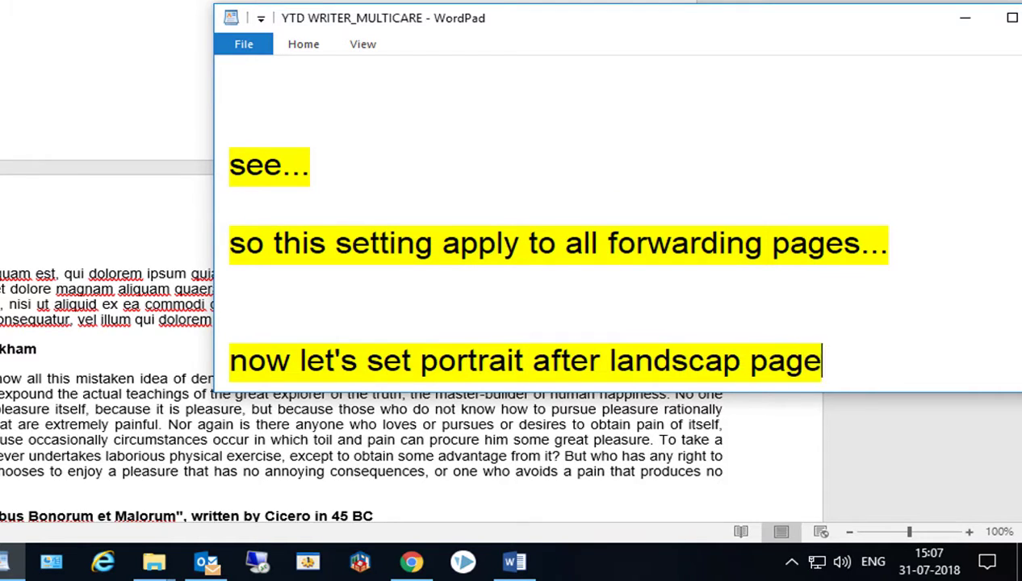
pyautogui.press('Return')
pyautogui.press('Return')
pyautogui.press('Return')
# Step: Finish the 'see' note, then scroll Word to the landscape page ending 'The standard Lorem Ipsum passage, used since the 1500s'
pyautogui.write('ee')
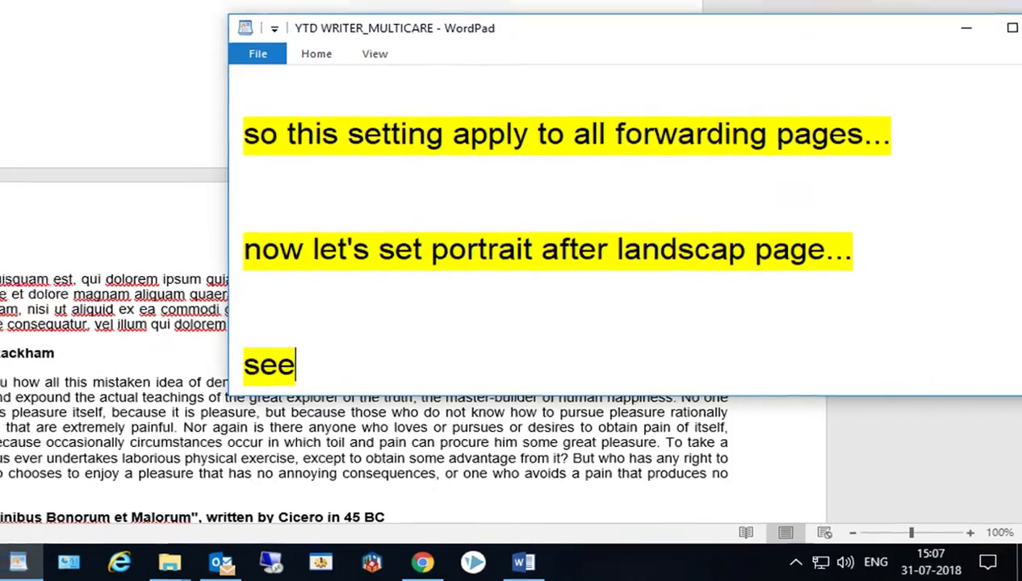
pyautogui.click(342, 307)
pyautogui.scroll(-2, 501, 407)
pyautogui.scroll(-3, 501, 406)
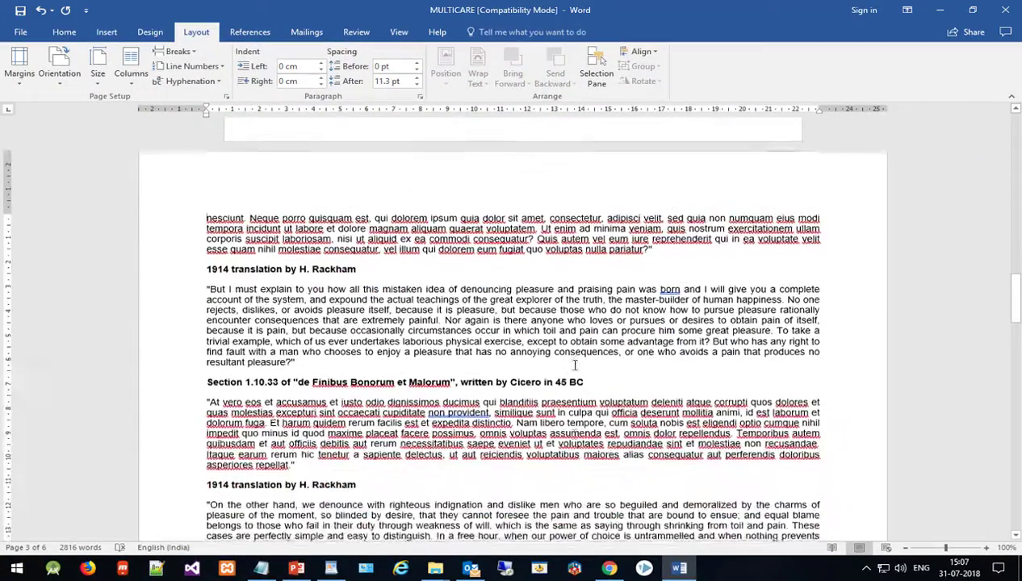
pyautogui.scroll(-3, 575, 369)
pyautogui.scroll(-5, 575, 368)
pyautogui.scroll(-4, 575, 369)
pyautogui.scroll(-3, 575, 368)
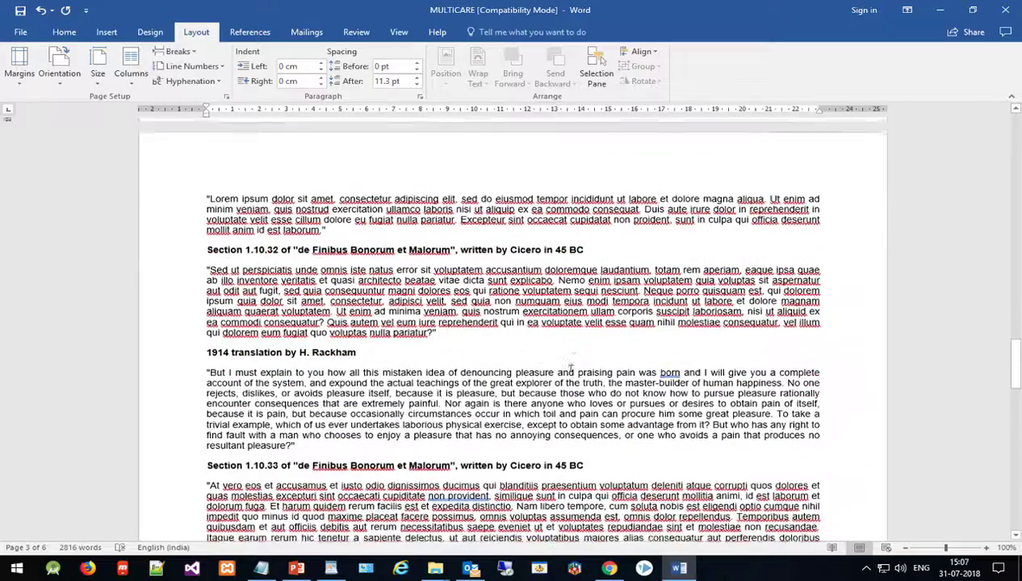
pyautogui.scroll(-3, 575, 368)
pyautogui.scroll(3, 569, 347)
pyautogui.scroll(9, 564, 331)
pyautogui.scroll(5, 564, 331)
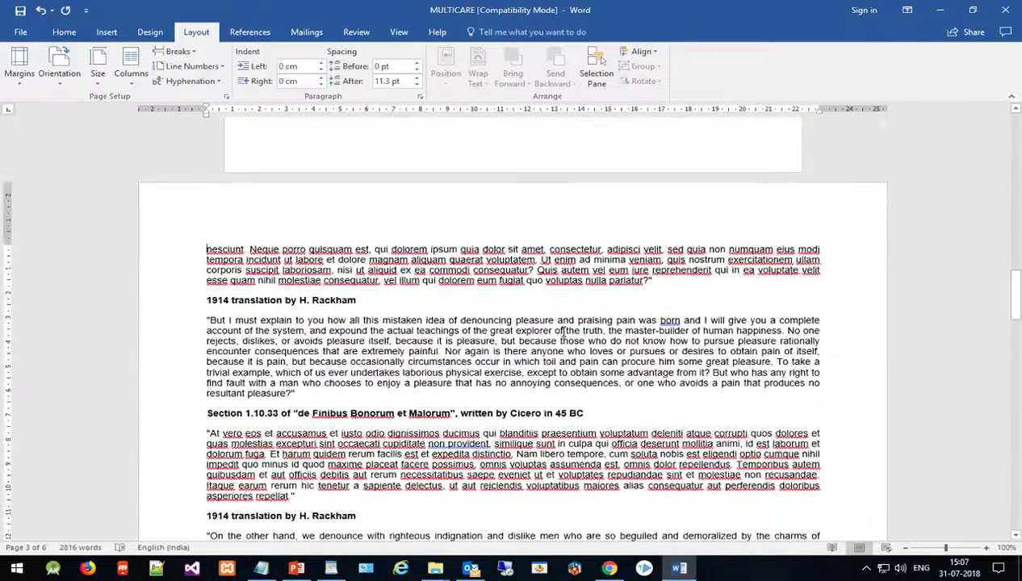
pyautogui.scroll(4, 564, 332)
pyautogui.scroll(-4, 565, 331)
pyautogui.scroll(-2, 564, 331)
pyautogui.scroll(-3, 565, 331)
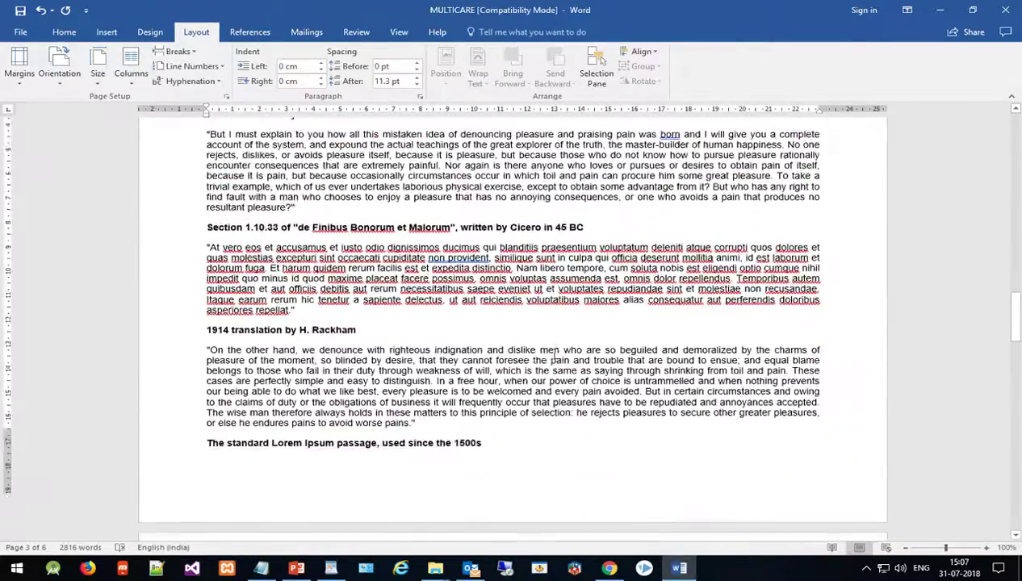
pyautogui.scroll(-5, 547, 360)
pyautogui.scroll(-2, 547, 360)
pyautogui.scroll(-2, 549, 363)
pyautogui.scroll(8, 549, 363)
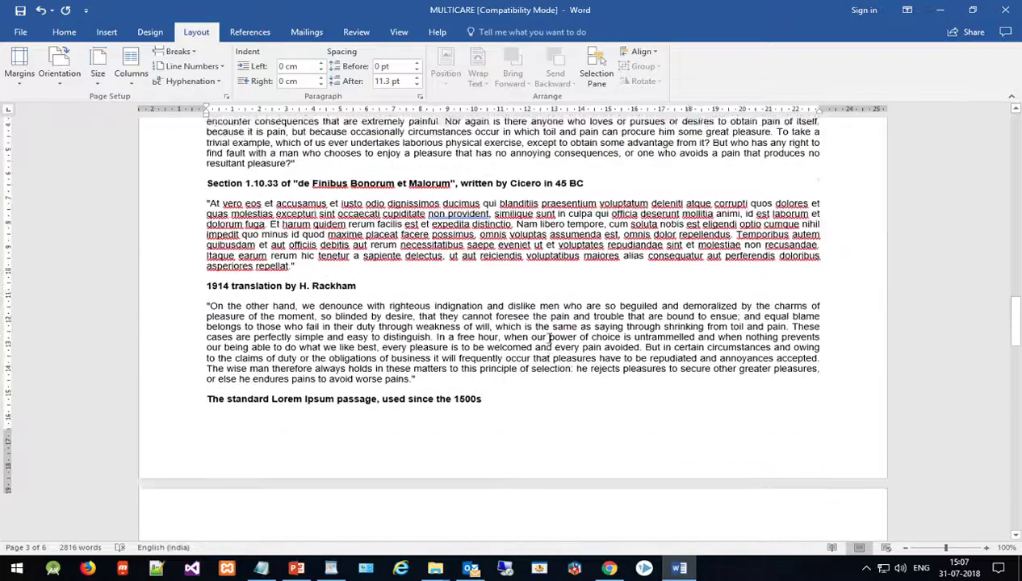
# Step: Reopen Page Setup and set Portrait to apply to 'This point forward'
pyautogui.click(226, 97)
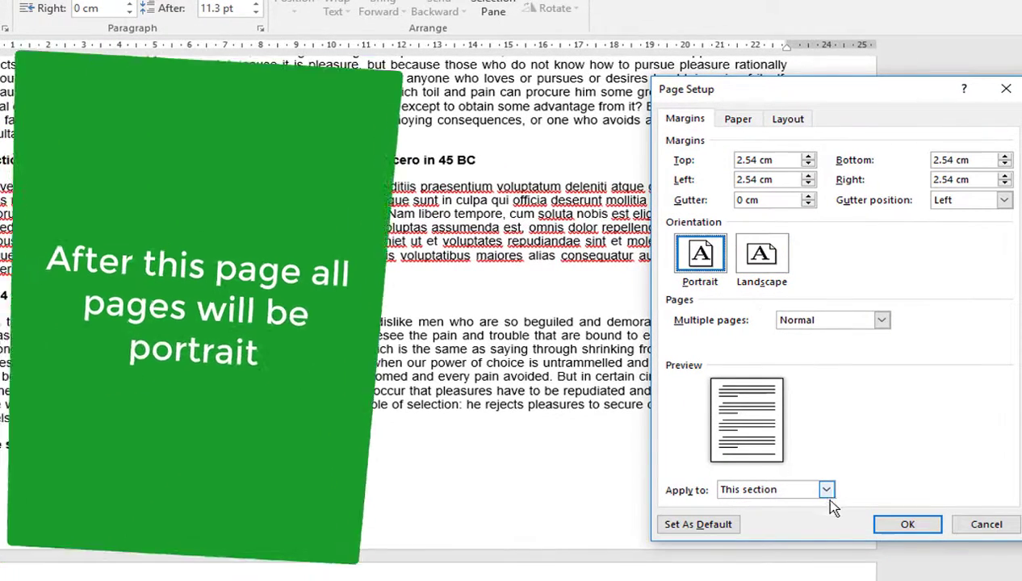
pyautogui.click(827, 490)
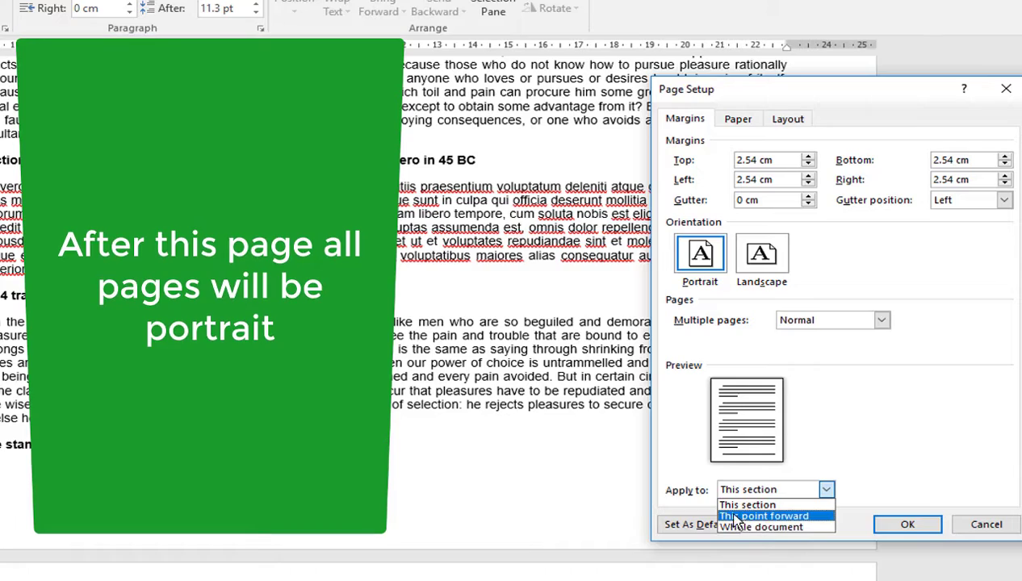
pyautogui.click(768, 518)
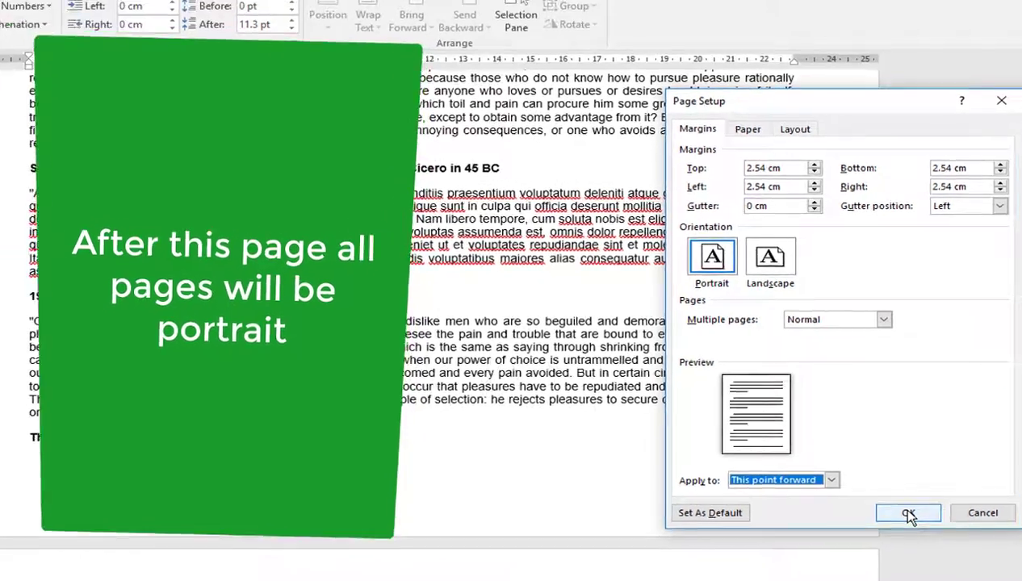
# Step: Confirm the Portrait setting and scroll through the document to check the portrait-landscape-portrait pages
pyautogui.click(908, 526)
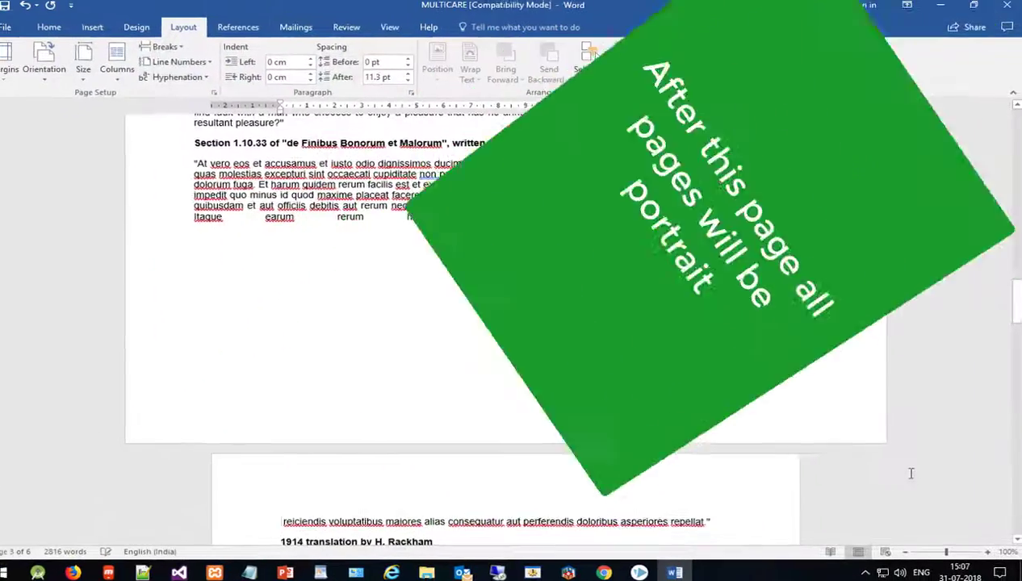
pyautogui.scroll(10, 685, 412)
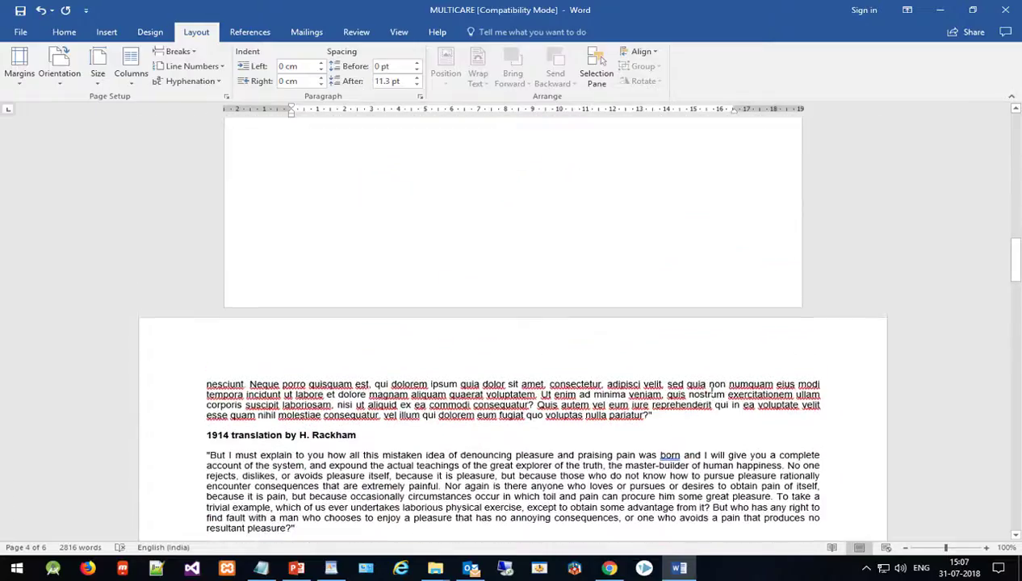
pyautogui.moveTo(1016, 260); pyautogui.dragTo(1017, 434)
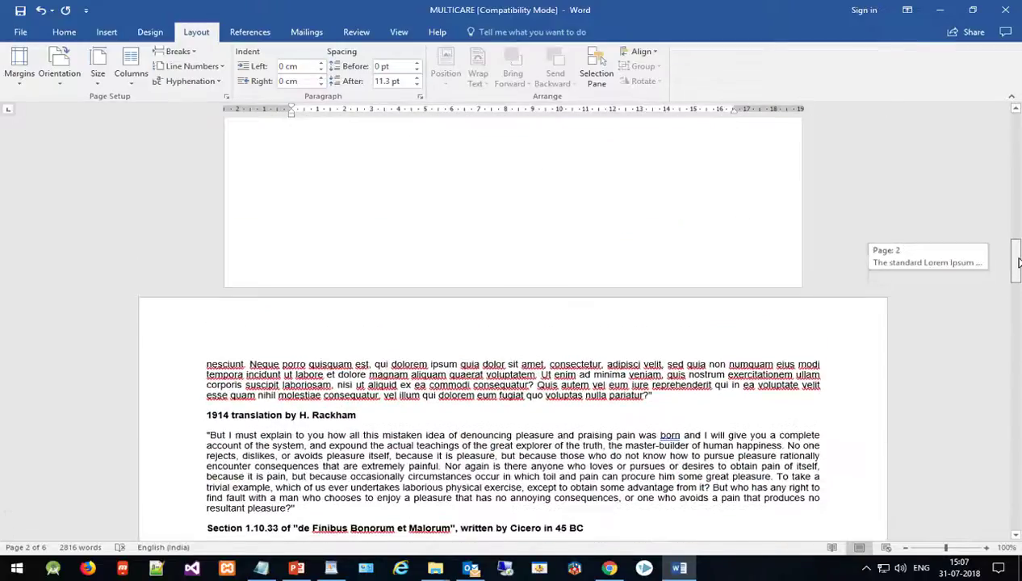
pyautogui.moveTo(1016, 434)
pyautogui.mouseDown()
pyautogui.moveTo(1019, 284)
pyautogui.moveTo(1018, 444)
pyautogui.moveTo(1018, 427)
pyautogui.mouseUp()
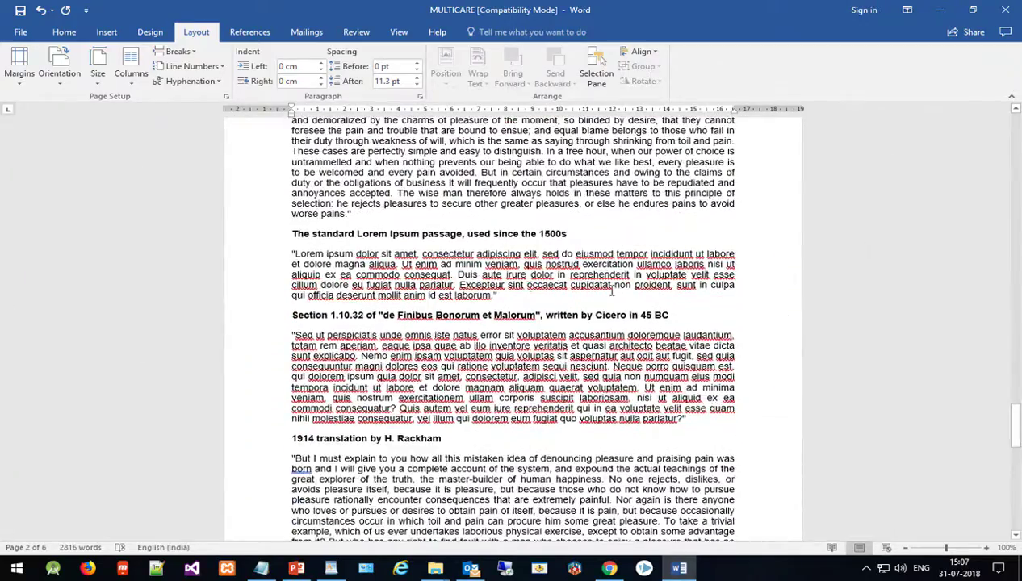
pyautogui.scroll(-6, 652, 411)
pyautogui.scroll(-8, 662, 406)
pyautogui.scroll(9, 663, 406)
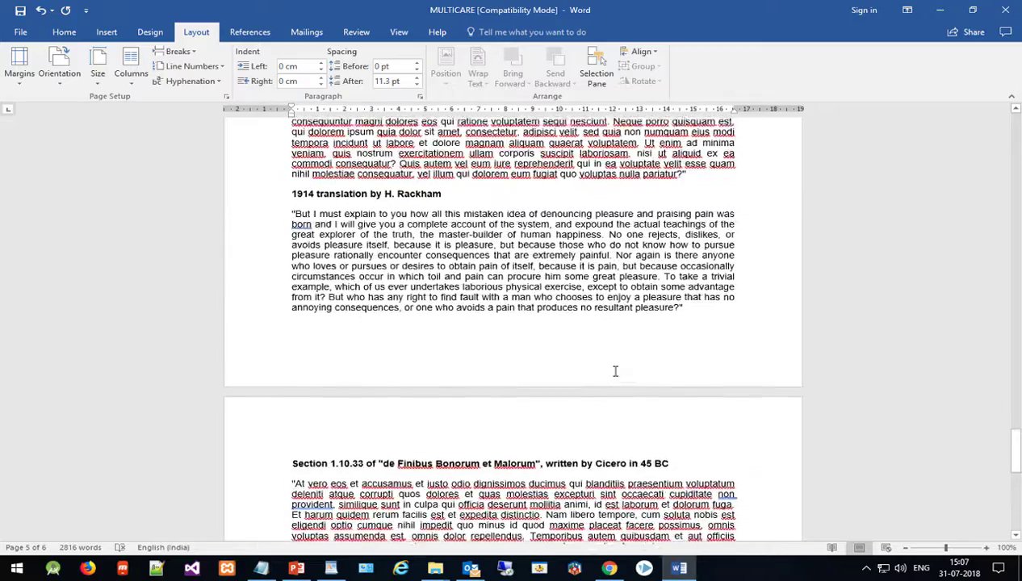
pyautogui.scroll(7, 614, 370)
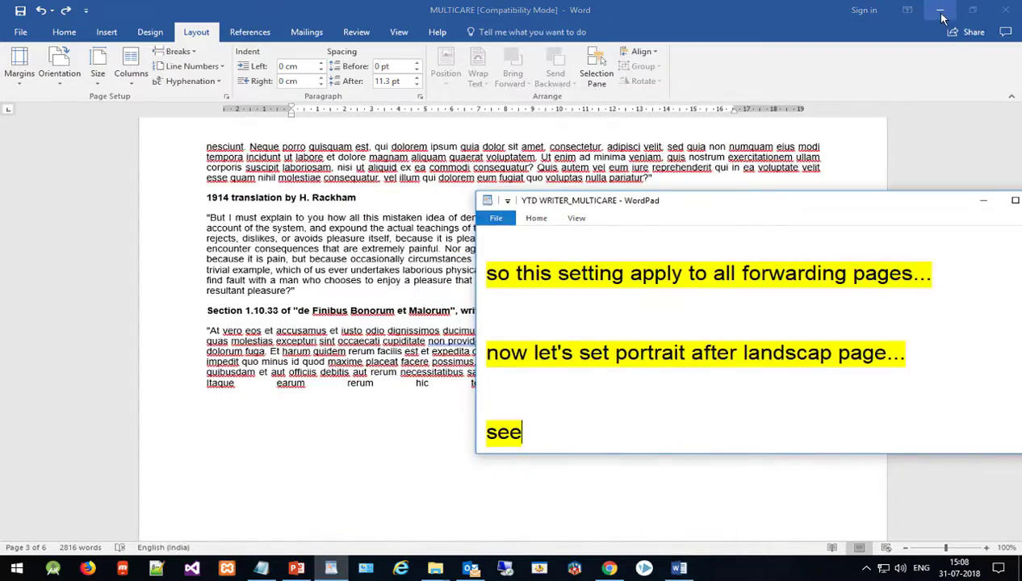
# Step: Bring the WordPad notes forward and add 'u like this video...' and 'so please like and share this video...'
pyautogui.click(941, 13)
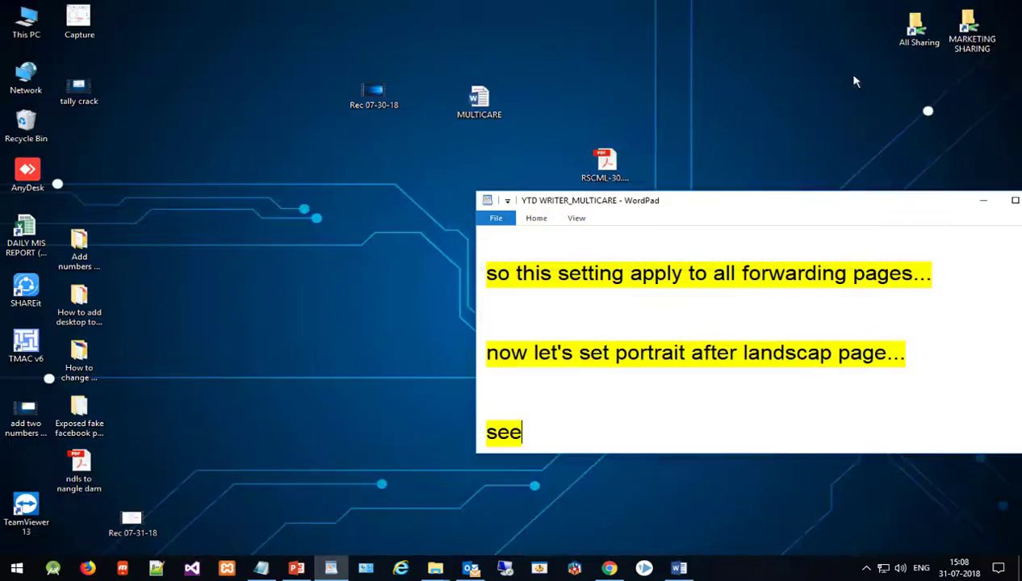
pyautogui.moveTo(783, 208); pyautogui.dragTo(577, 87)
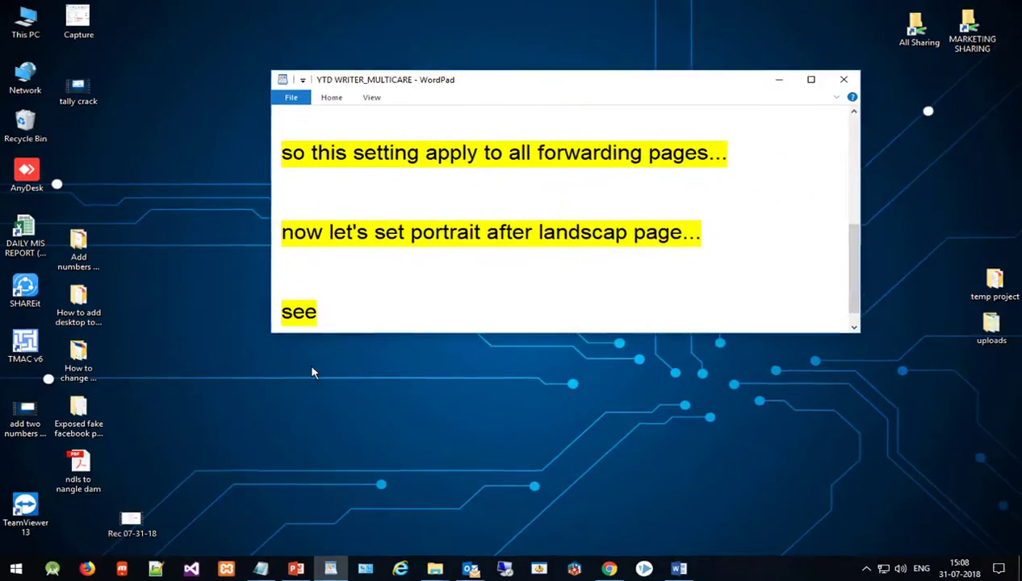
pyautogui.press('Return')
pyautogui.press('Return')
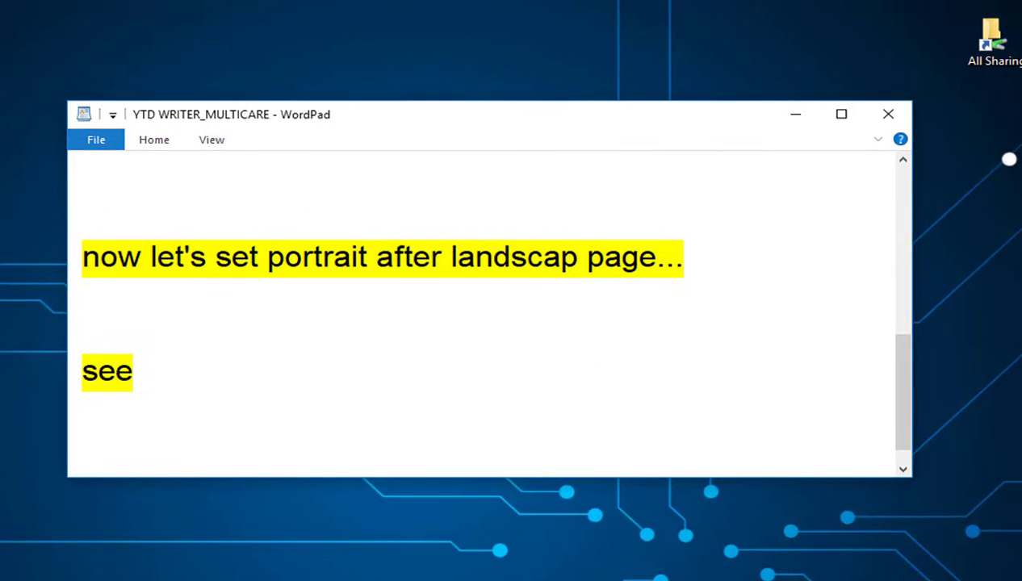
pyautogui.write('hope you like ')
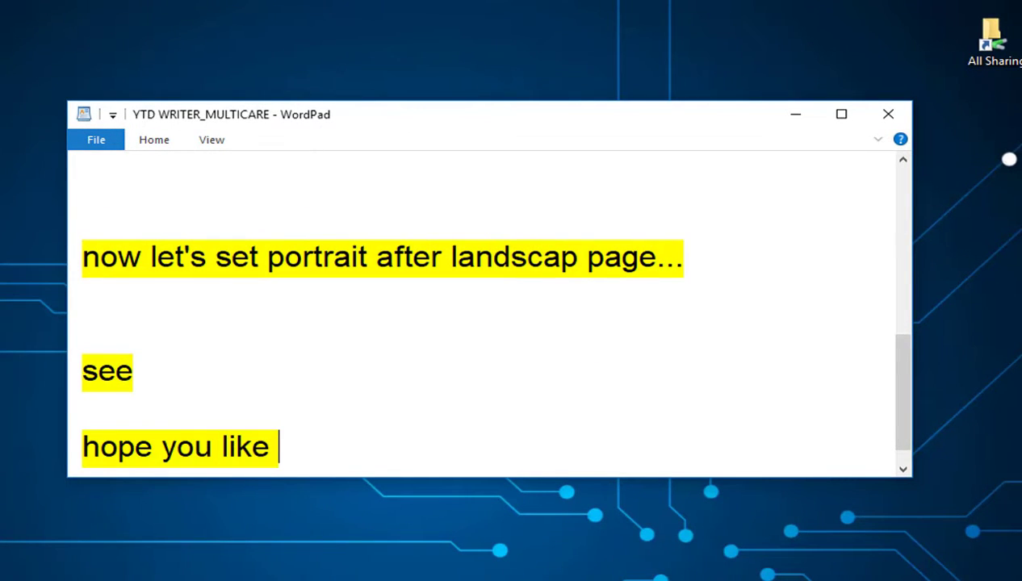
pyautogui.write('this video...')
pyautogui.press('Return')
pyautogui.press('Return')
pyautogui.write('so plea')
pyautogui.write('se like ')
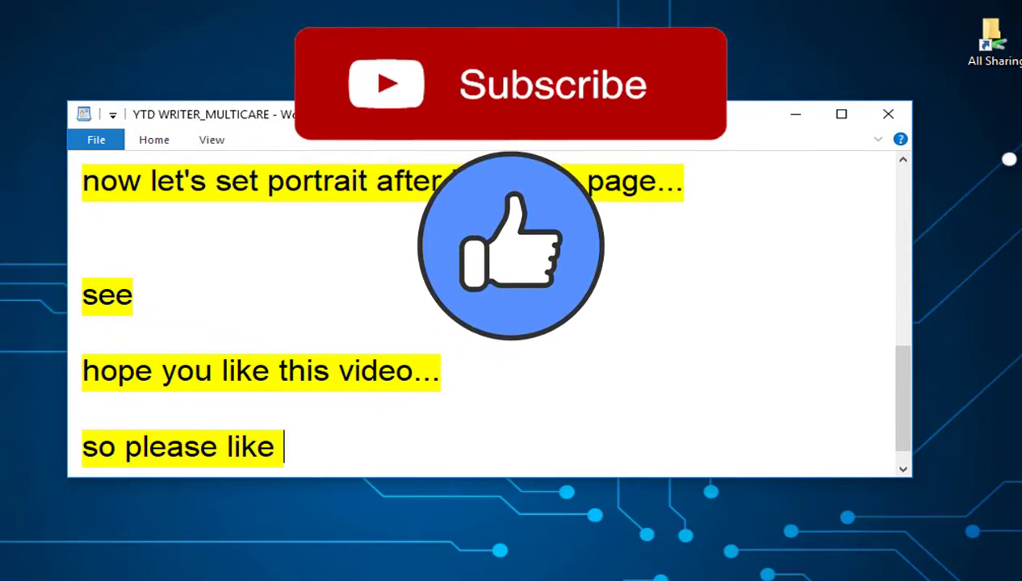
pyautogui.write('and share this video...')
pyautogui.press('Return')
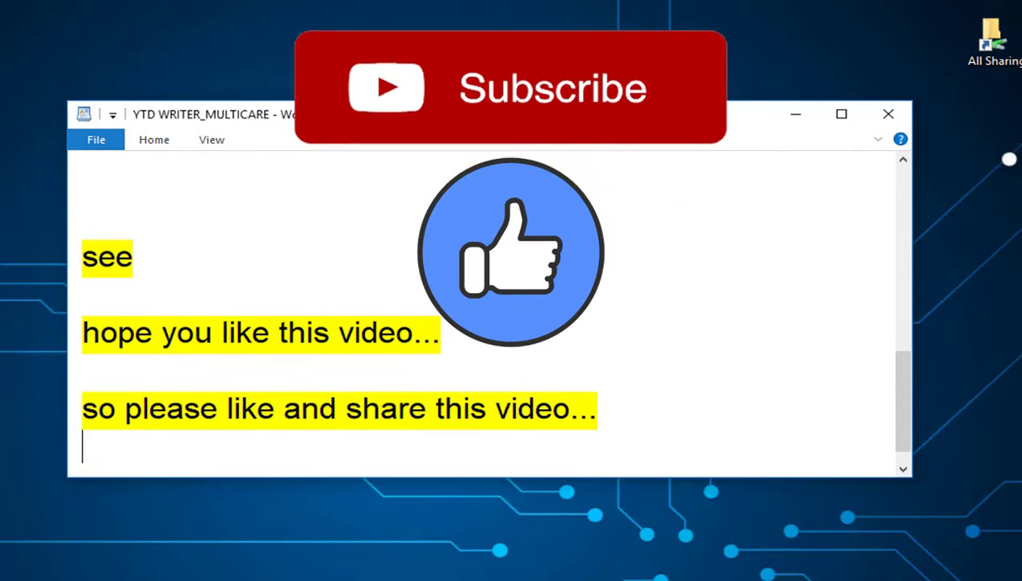
# Step: Add the lines 'and do subscribe my channel....' and 'and if you have any querry please comment below'
pyautogui.write('and do subsxr')
pyautogui.press('BackSpace')
pyautogui.press('BackSpace')
pyautogui.write('cribe ')
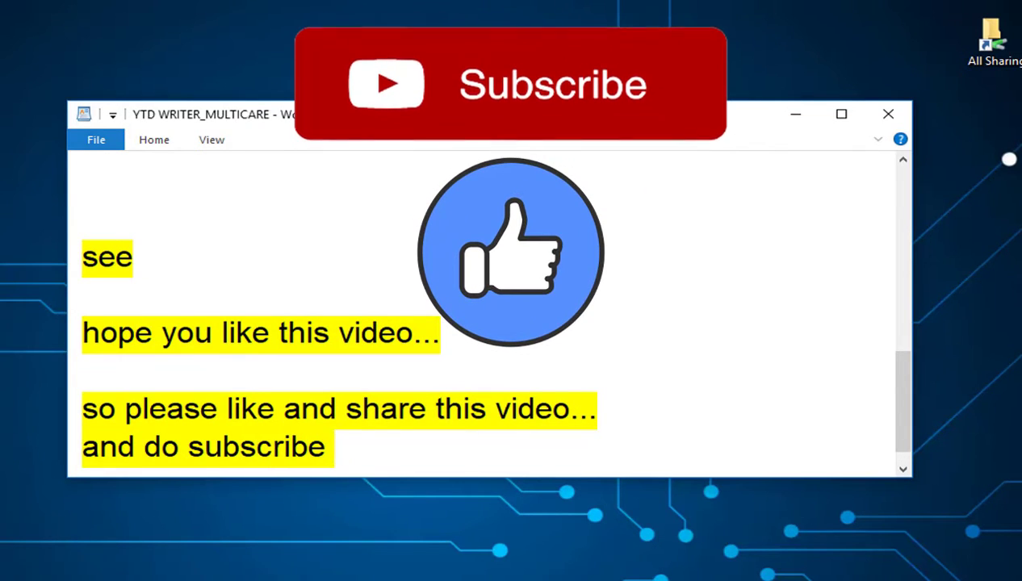
pyautogui.write('my channel....')
pyautogui.press('Return')
pyautogui.press('Return')
pyautogui.write('and if you h')
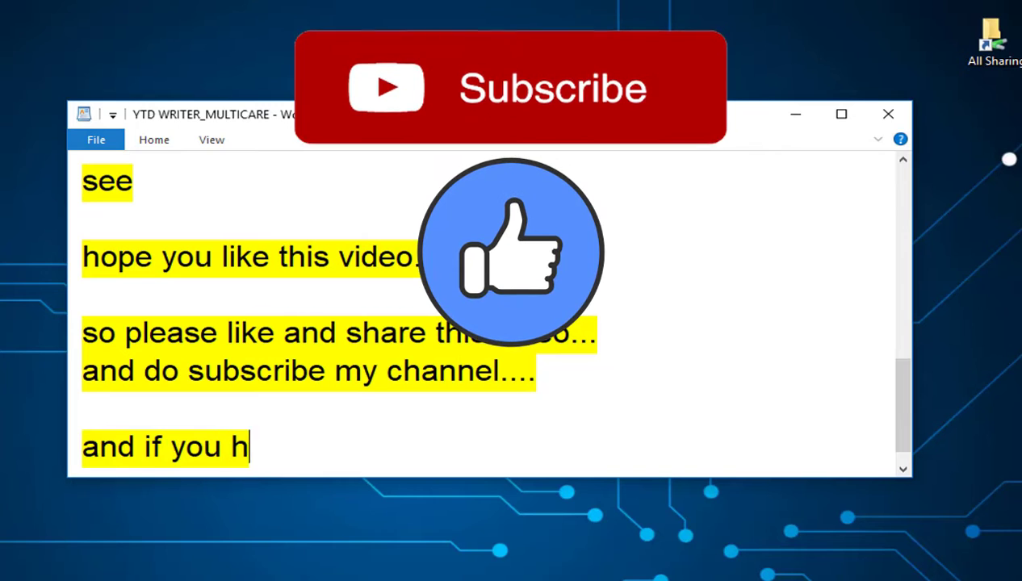
pyautogui.write('ave any que')
pyautogui.write('rry pl')
pyautogui.write('ease ')
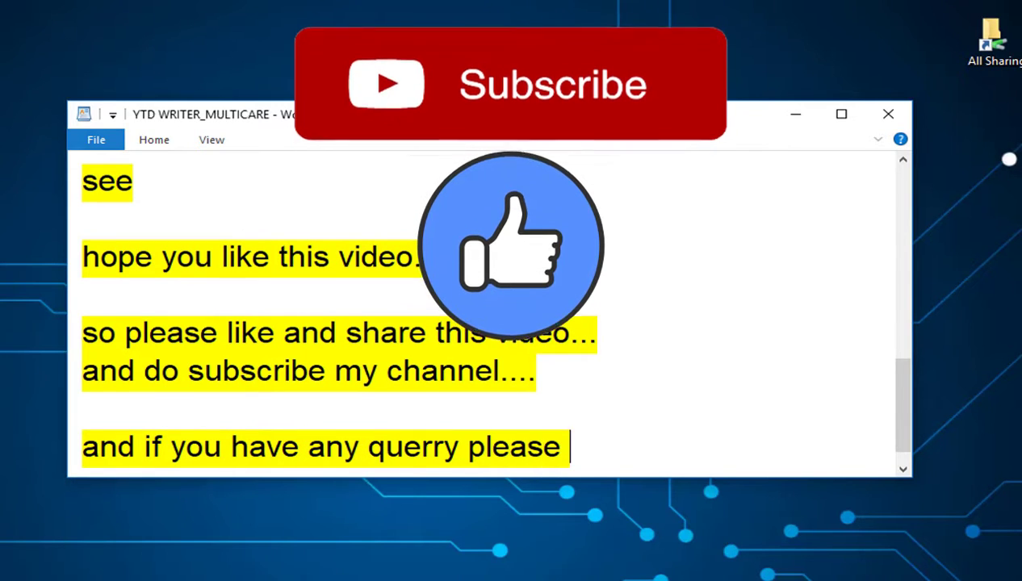
pyautogui.write('comment below')
pyautogui.press('Return')
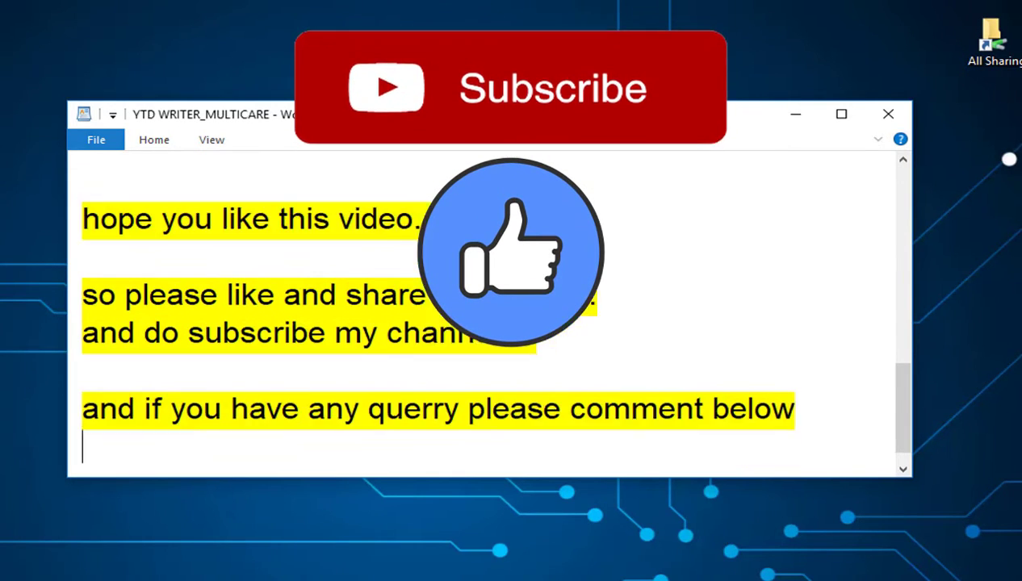
# Step: Finish the note with 'see you in the next video...' and a long 'byeeee...' farewell
pyautogui.press('Return')
pyautogui.write('see you in the ')
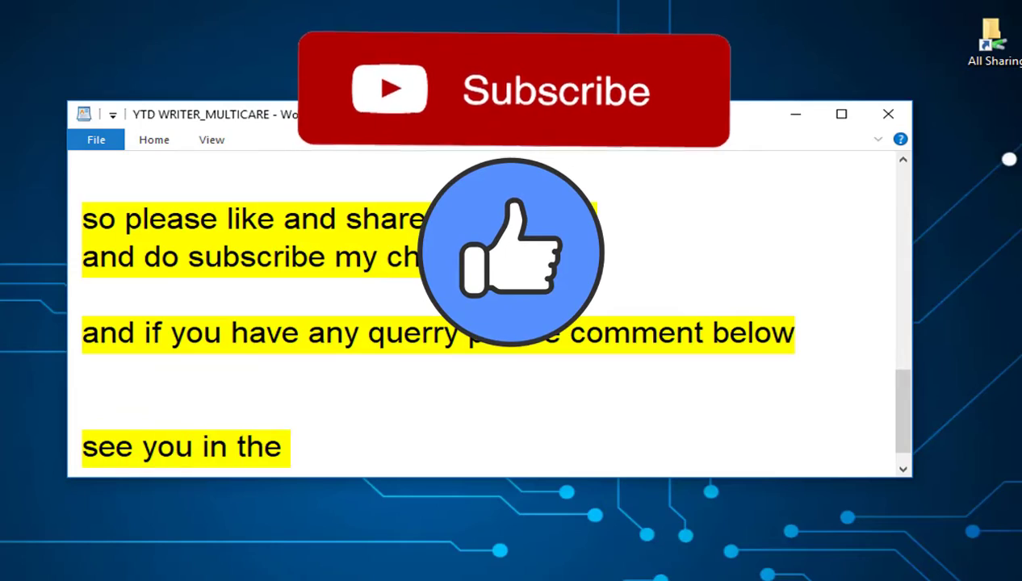
pyautogui.write('next video...')
pyautogui.press('Return')
pyautogui.write('b')
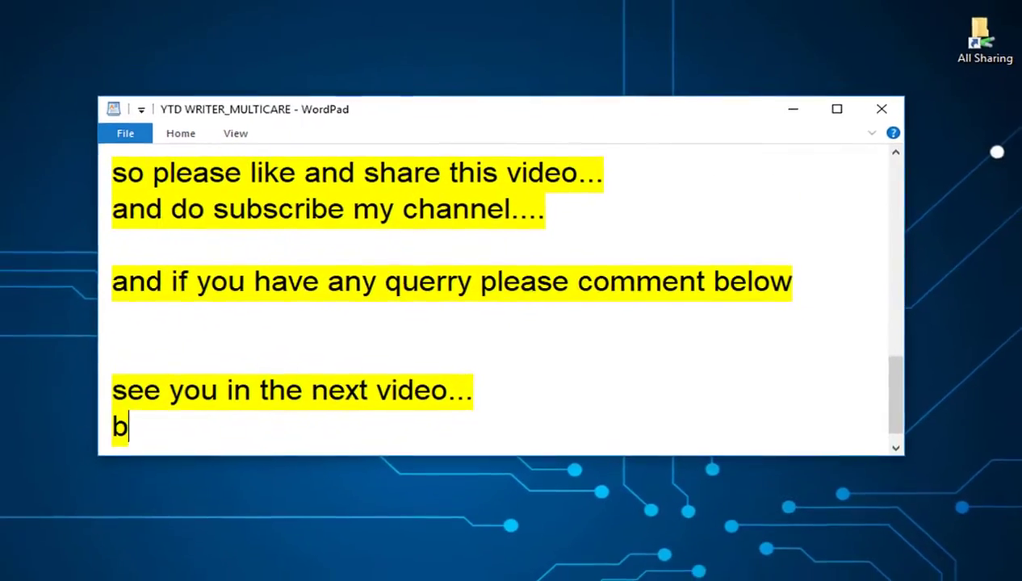
pyautogui.write('yeeeeeeeeeeeeeeeeeeeeeeeeee')
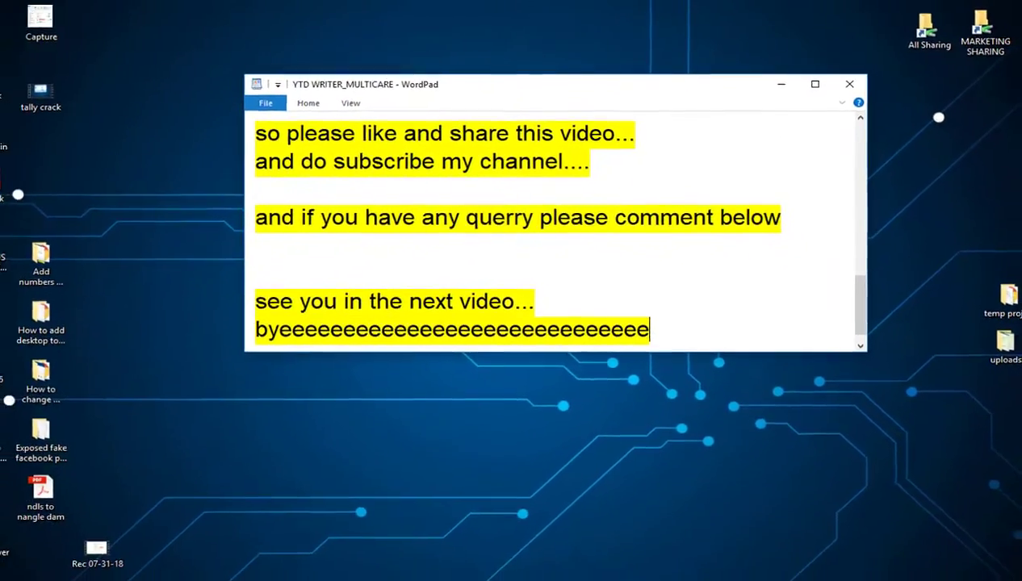